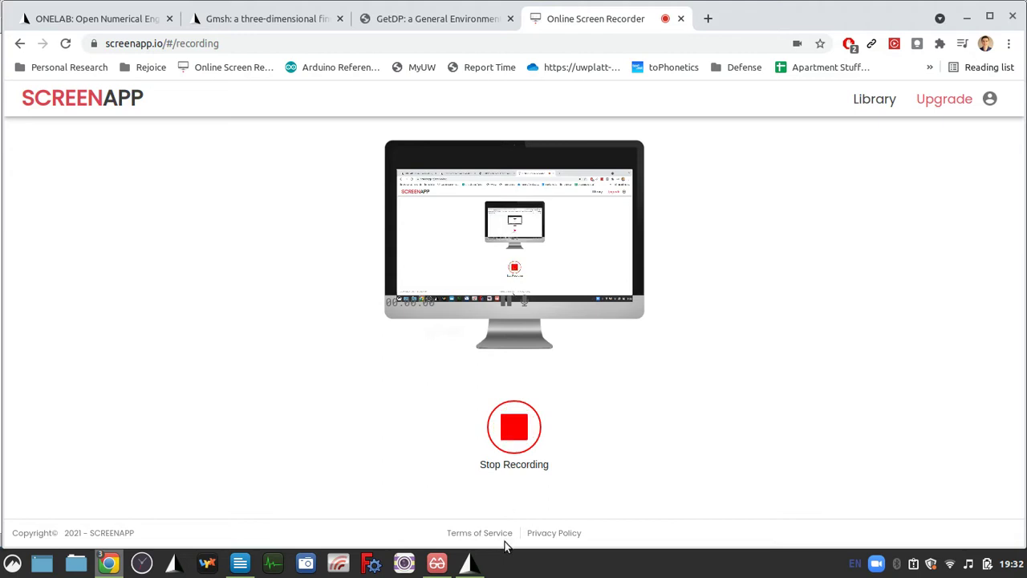
- Collapse the Add, Elementary entities and Physical groups lists, then expand the Mesh branch
mouse_move(460, 415)
left_mouse_down()
mouse_move(436, 421)
mouse_move(475, 418)
mouse_move(458, 409)
left_mouse_up()
scroll(222, 342, "up", 1)
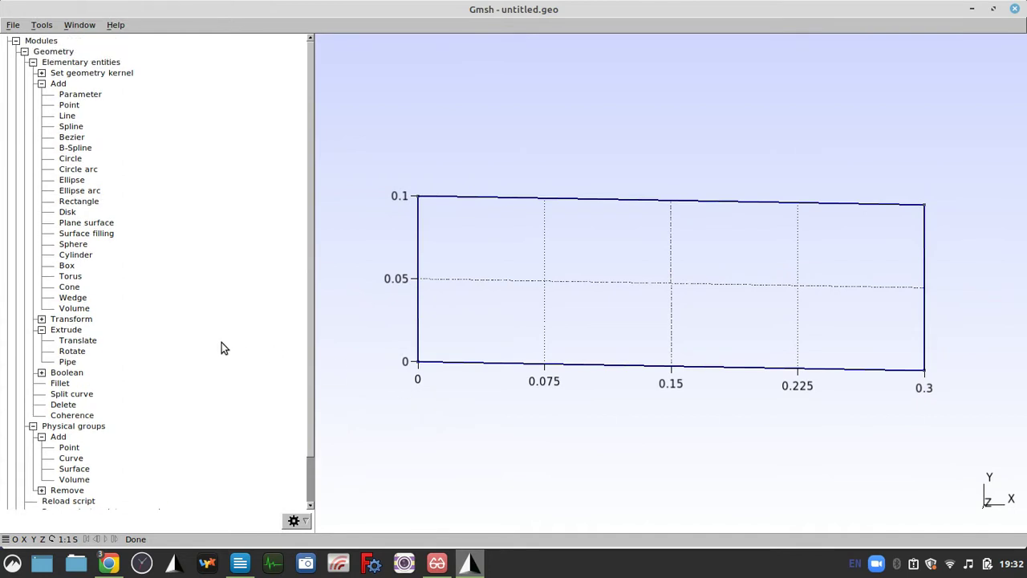
scroll(223, 403, "down", 3)
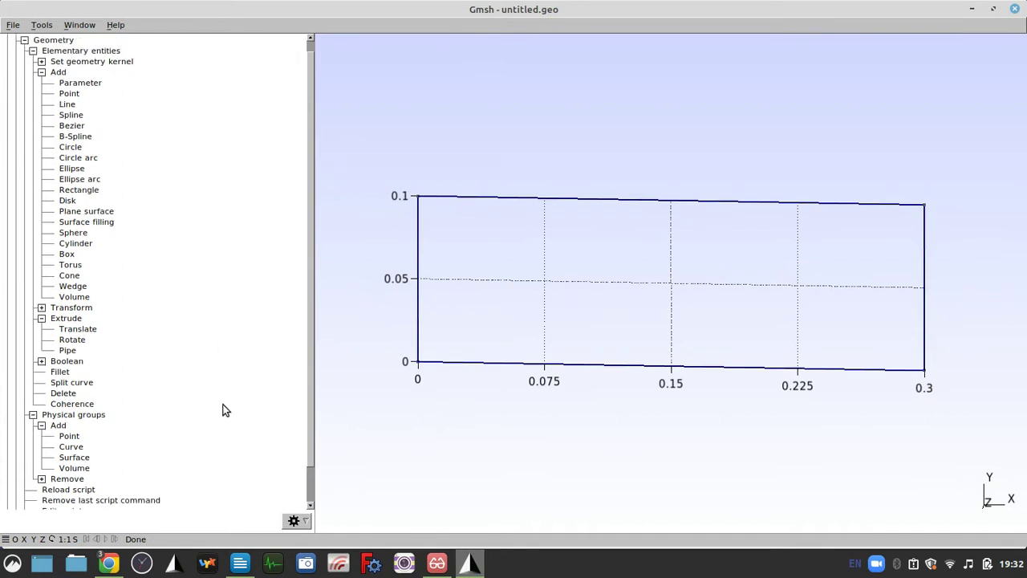
scroll(119, 135, "up", 2)
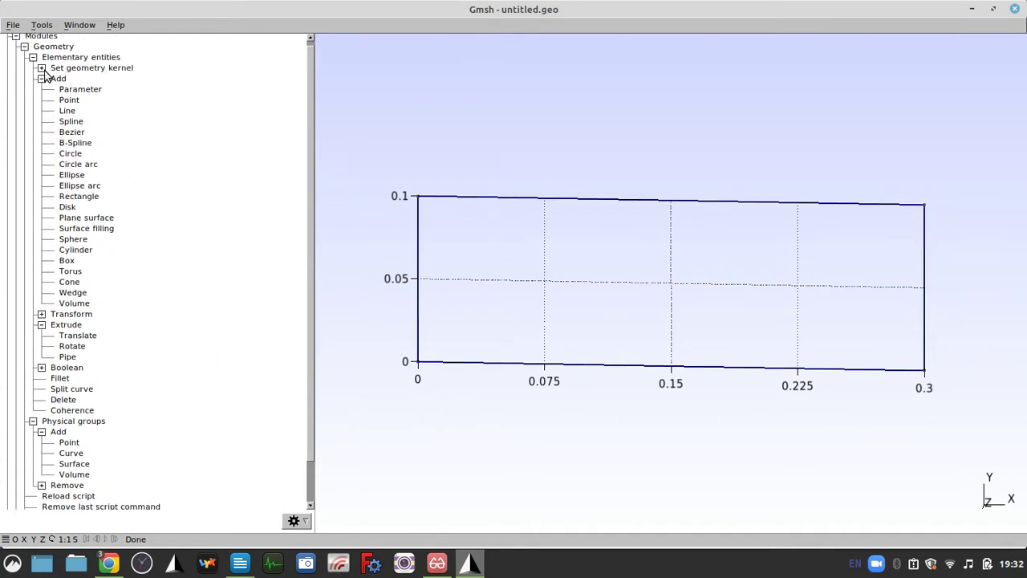
left_click(43, 79)
left_click(33, 62)
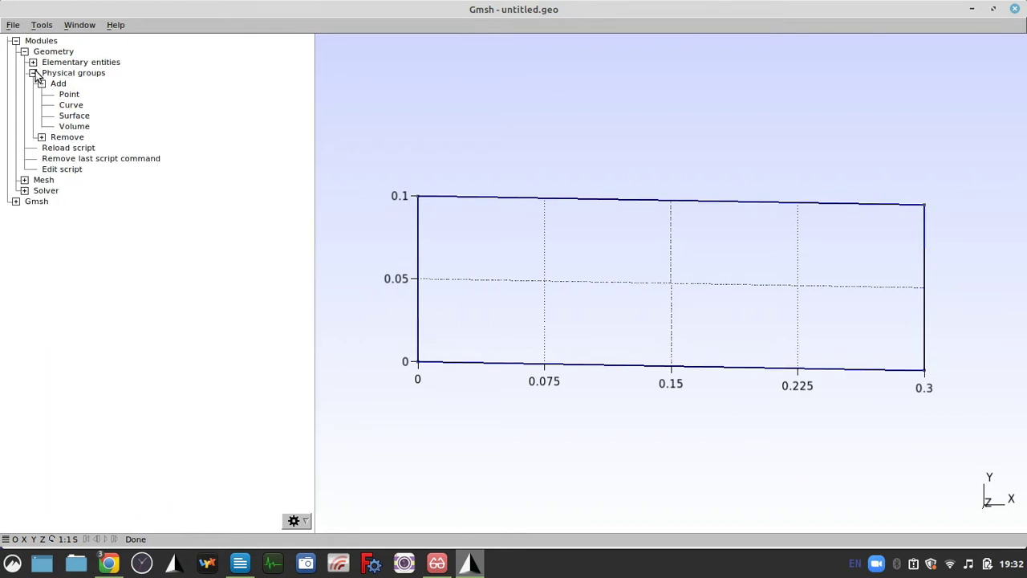
left_click(33, 73)
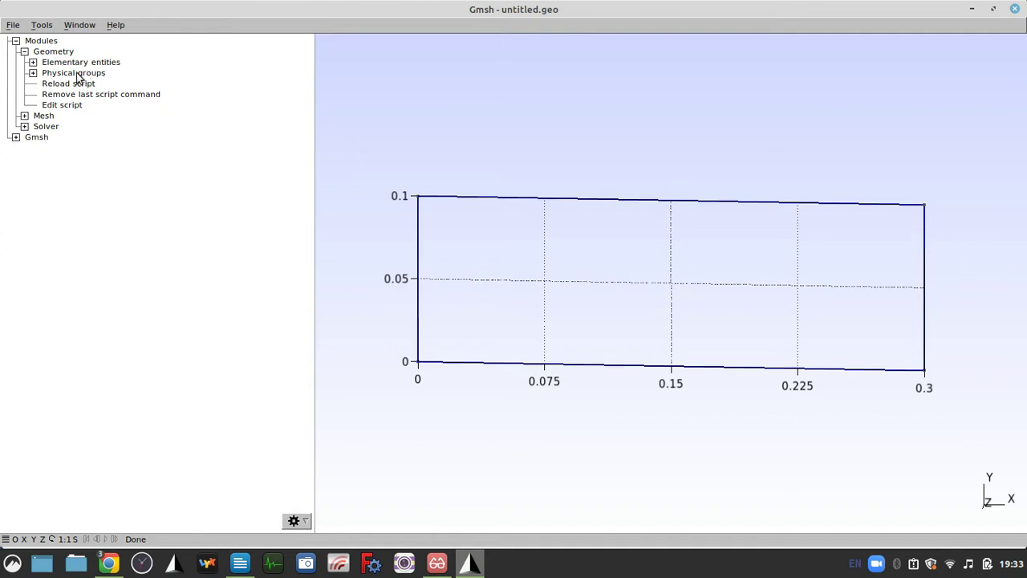
left_click(24, 116)
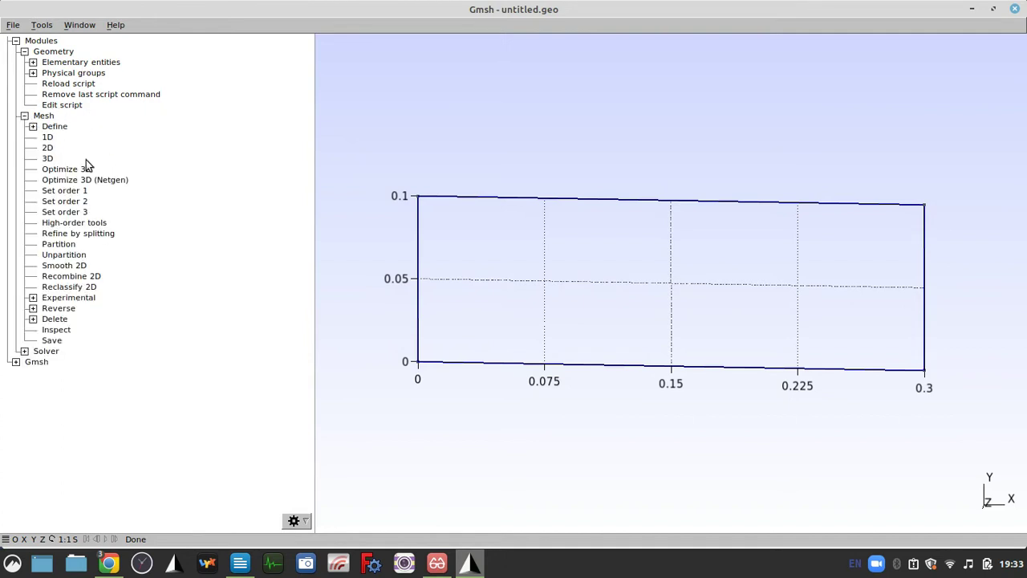
- Mesh the rectangle in 2D, then open All mesh options from the view's context menu
left_click(53, 151)
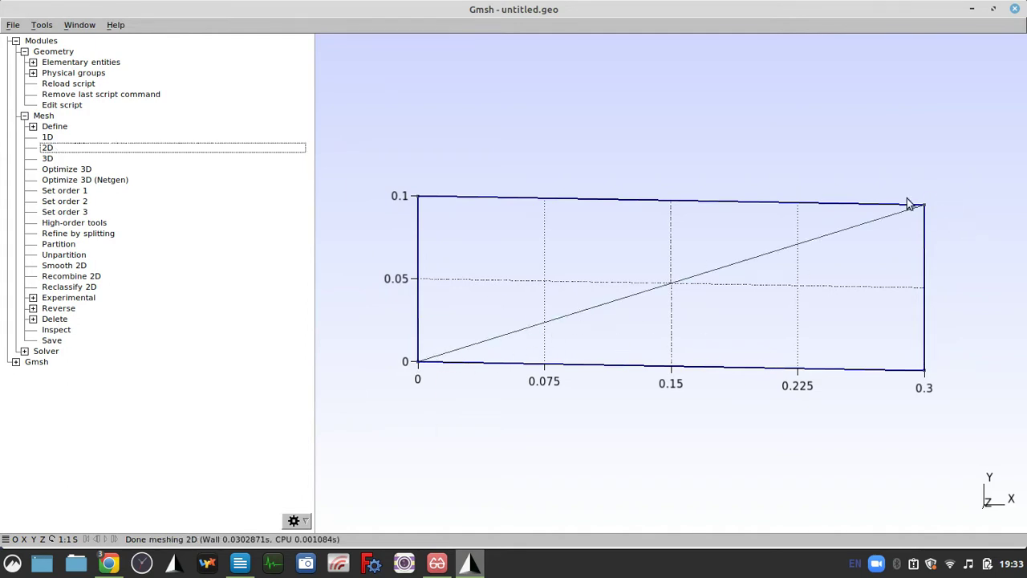
right_click(693, 237)
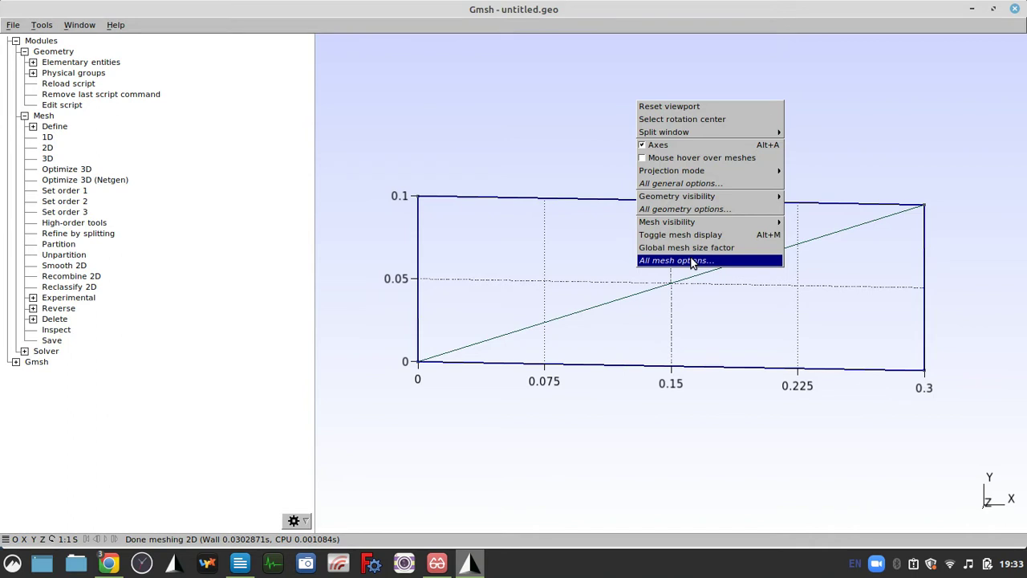
left_click(691, 261)
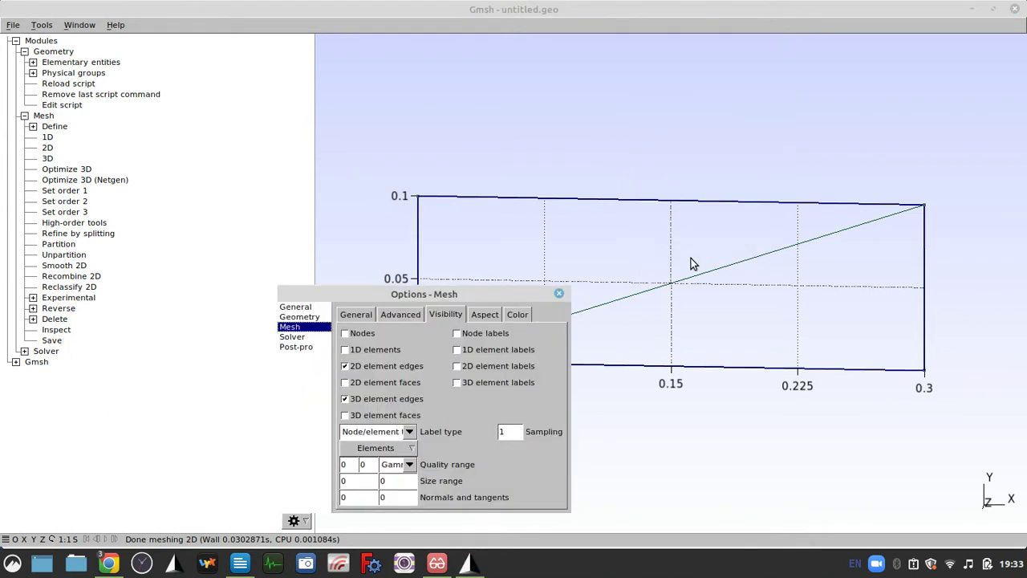
- In Mesh General options, set Smoothing steps to 10 and Element size factor to 0.06
left_click_drag(486, 302, 503, 216)
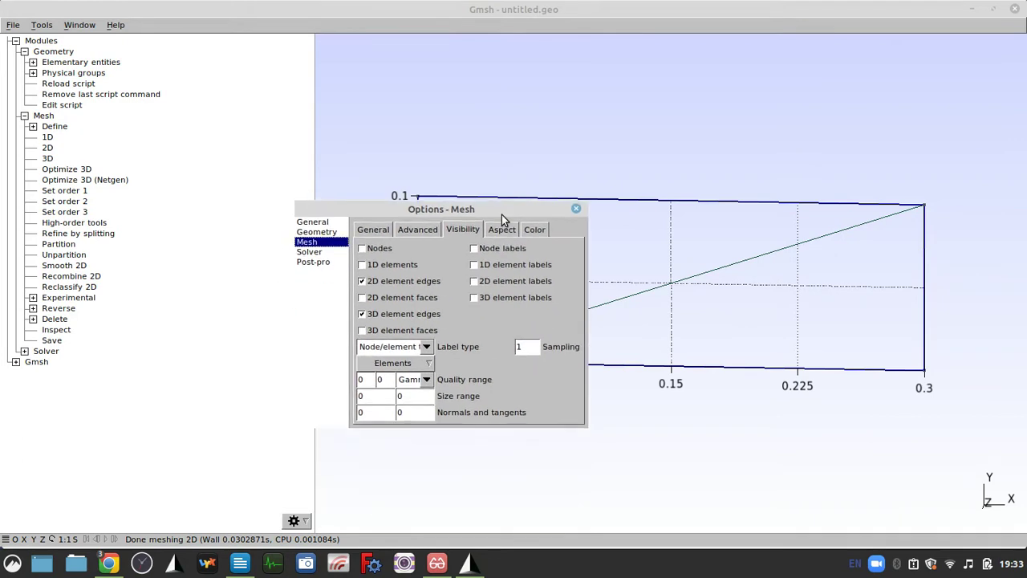
left_click(382, 232)
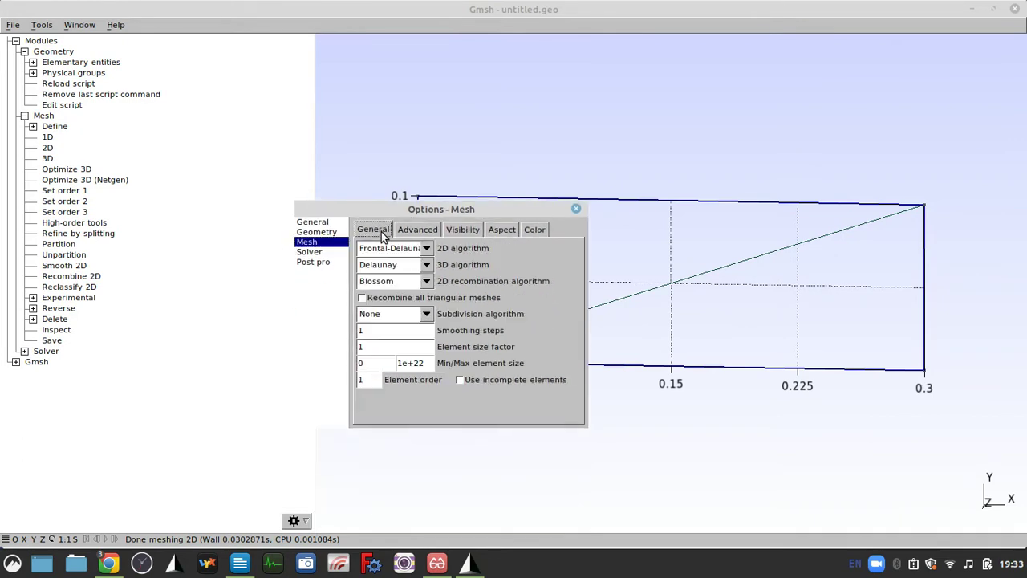
left_click(393, 334)
left_click(403, 346)
key("BackSpace")
type("5")
- Keep Frontal-Delaunay as the 2D algorithm and Blossom for recombination, then close the options
left_click(432, 250)
left_click(431, 251)
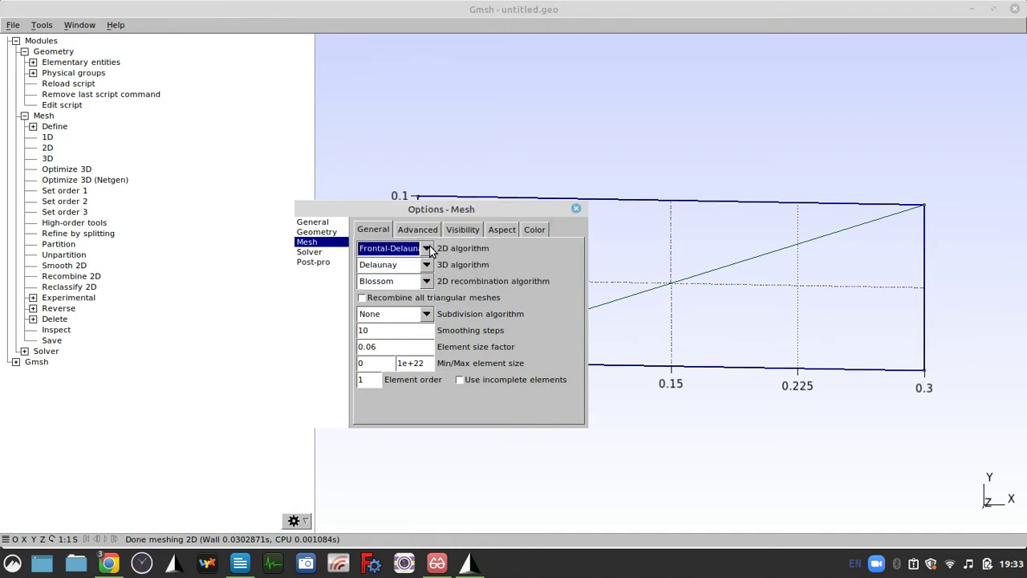
left_click(428, 286)
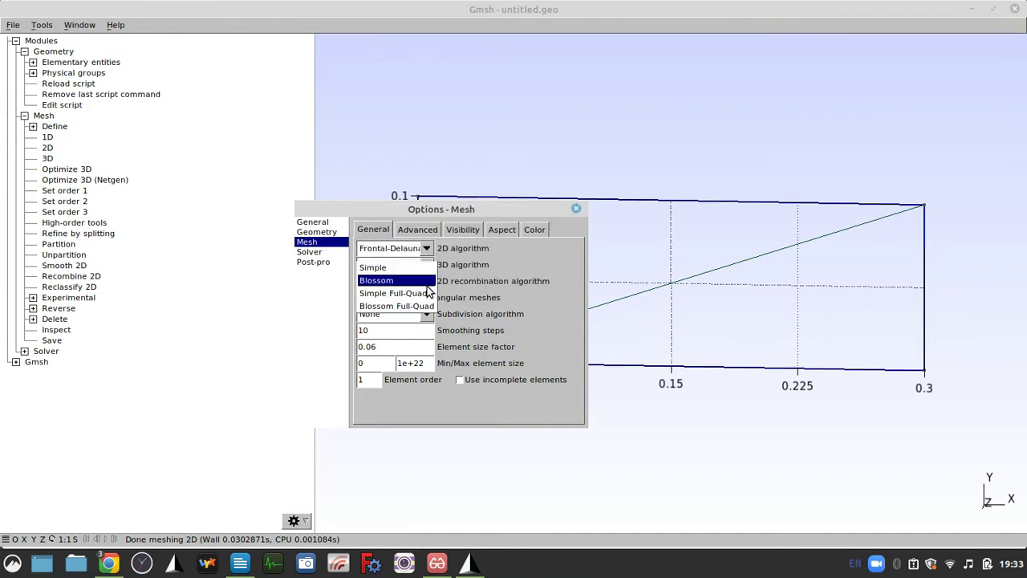
left_click(426, 284)
left_click(428, 250)
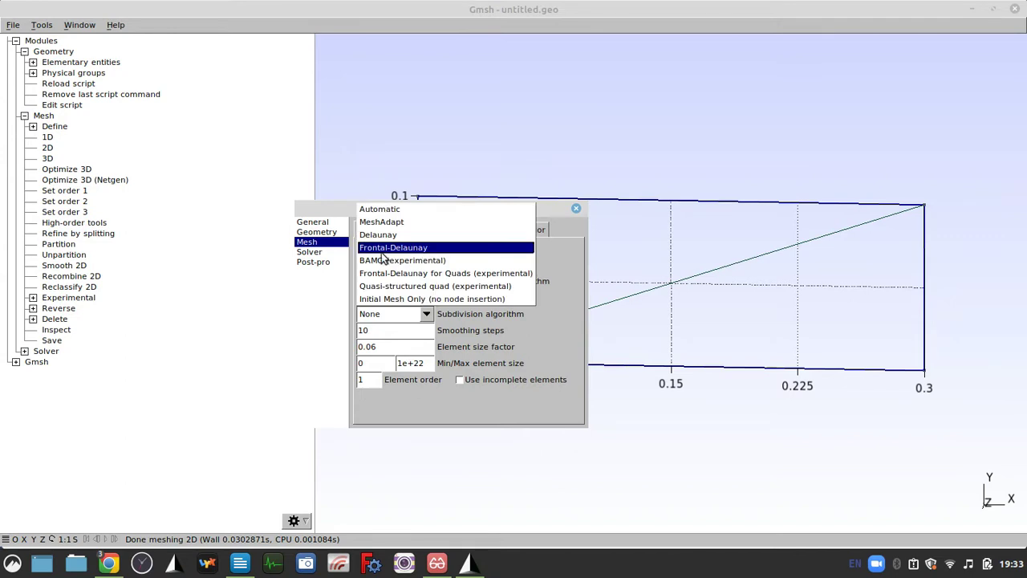
left_click(438, 248)
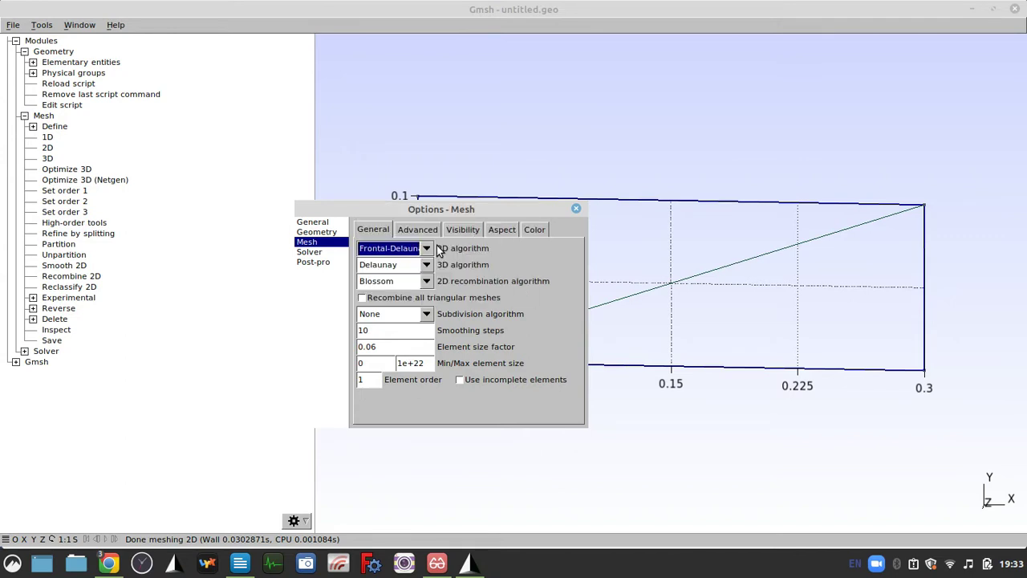
left_click(575, 209)
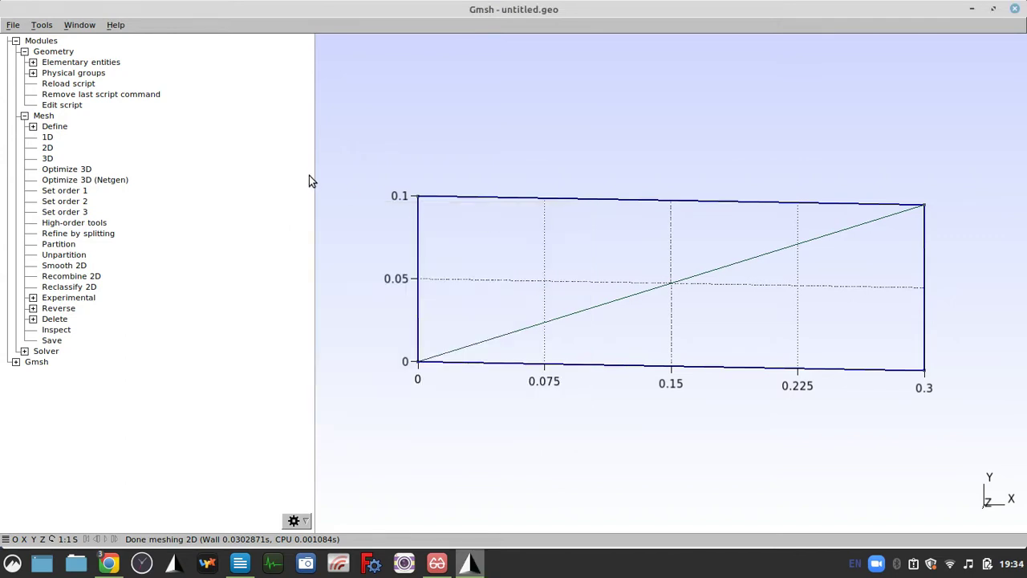
- Remesh the rectangle in 1D then 2D with the new settings and tilt the view
left_click(48, 138)
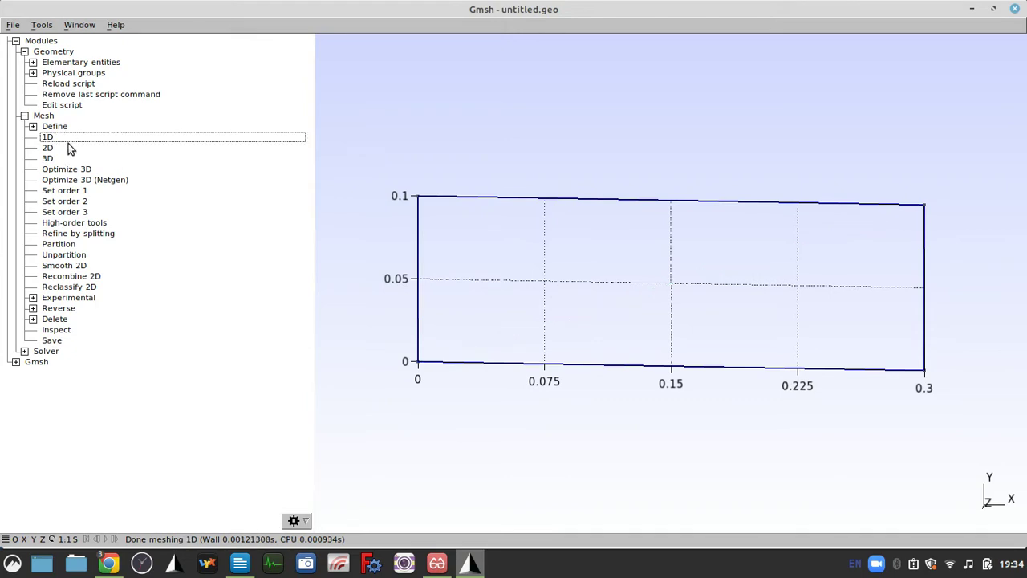
left_click(48, 148)
left_click_drag(446, 333, 467, 323)
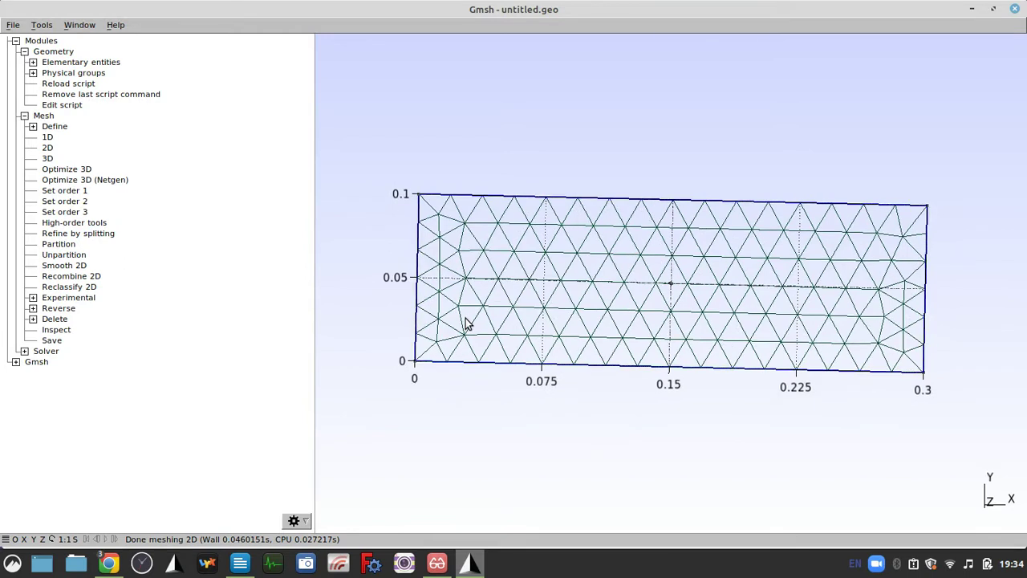
- Reopen All mesh options, edit the element size factor, and close the dialog
right_click(465, 321)
left_click(465, 321)
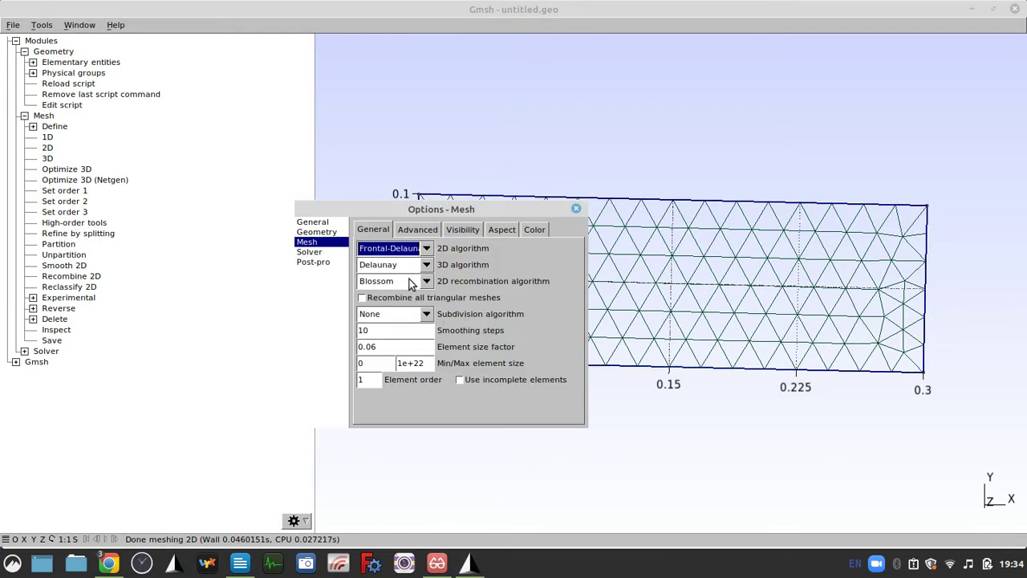
left_click(394, 348)
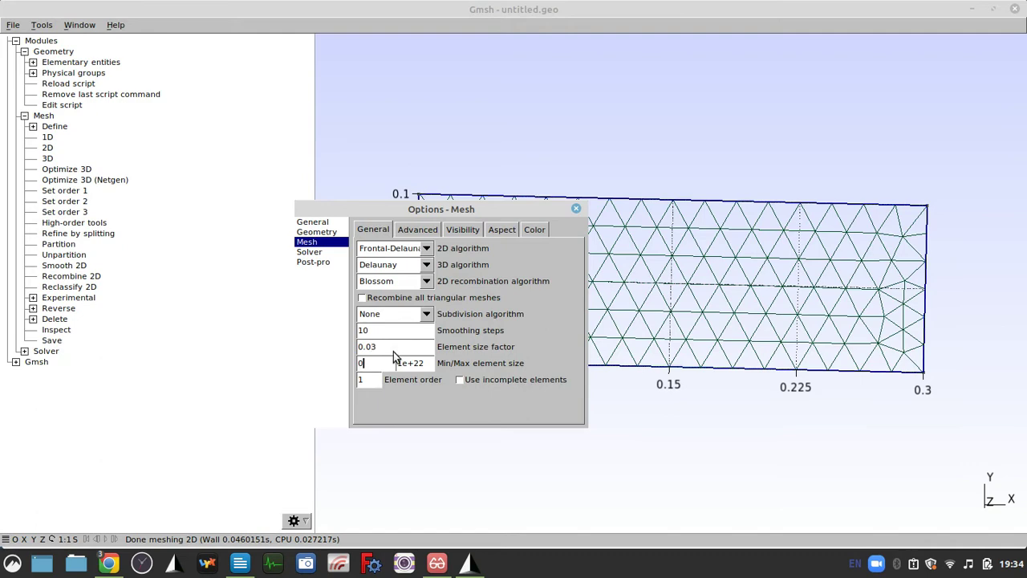
left_click(576, 209)
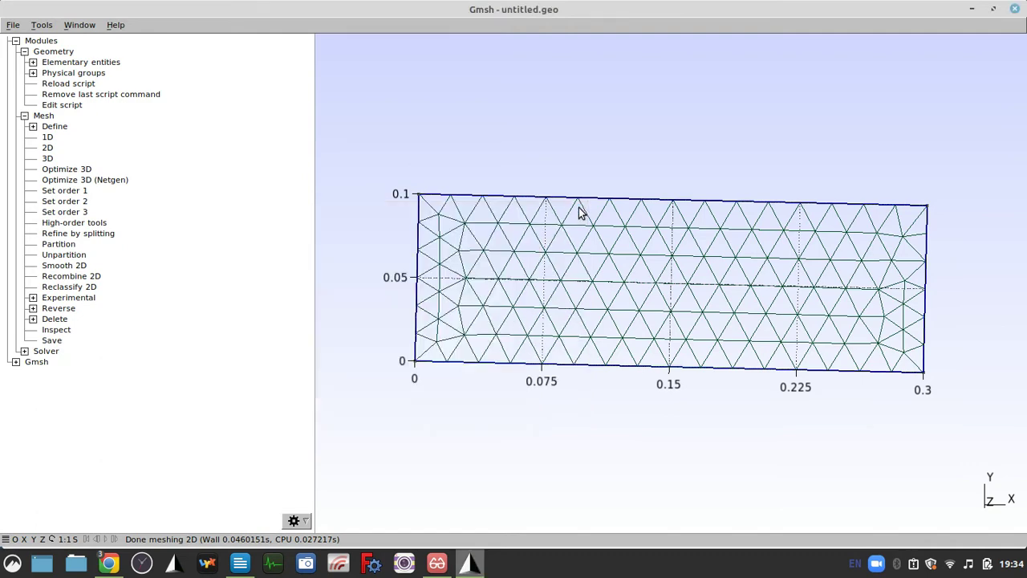
- Regenerate the 1D and 2D mesh for a finer triangulation and inspect it from several angles
left_click(78, 138)
left_click(76, 149)
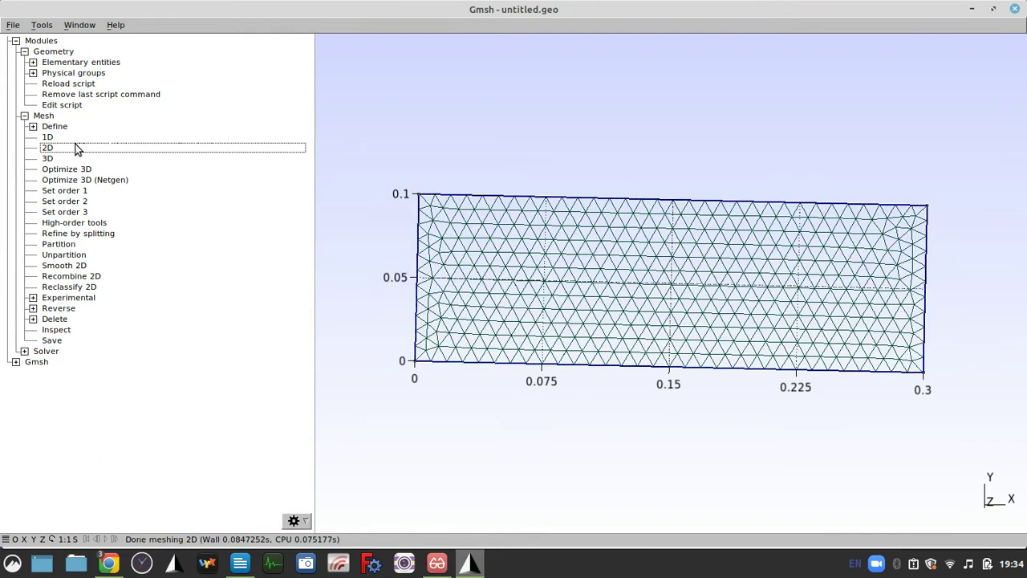
left_click_drag(518, 325, 560, 319)
left_click_drag(761, 284, 750, 260)
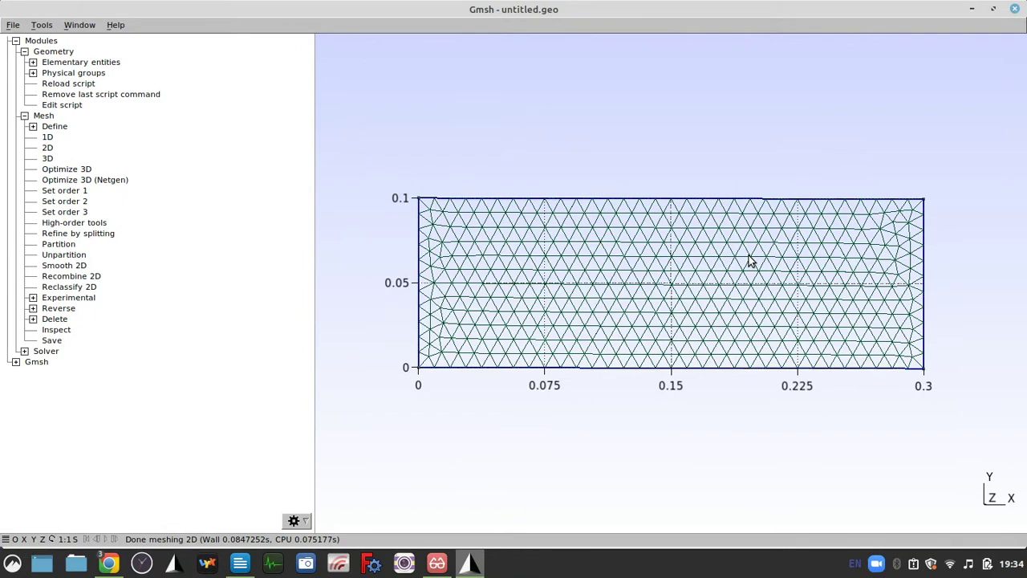
left_click_drag(626, 348, 600, 357)
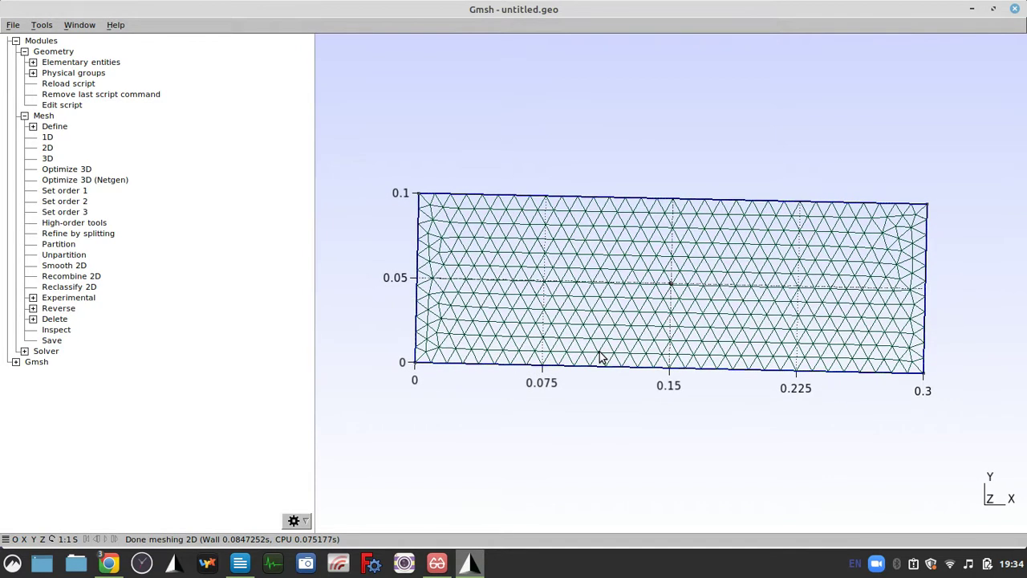
right_click(548, 251)
- Lower the element size factor to 0.005 and remesh the rectangle in 1D and 2D
left_click(548, 252)
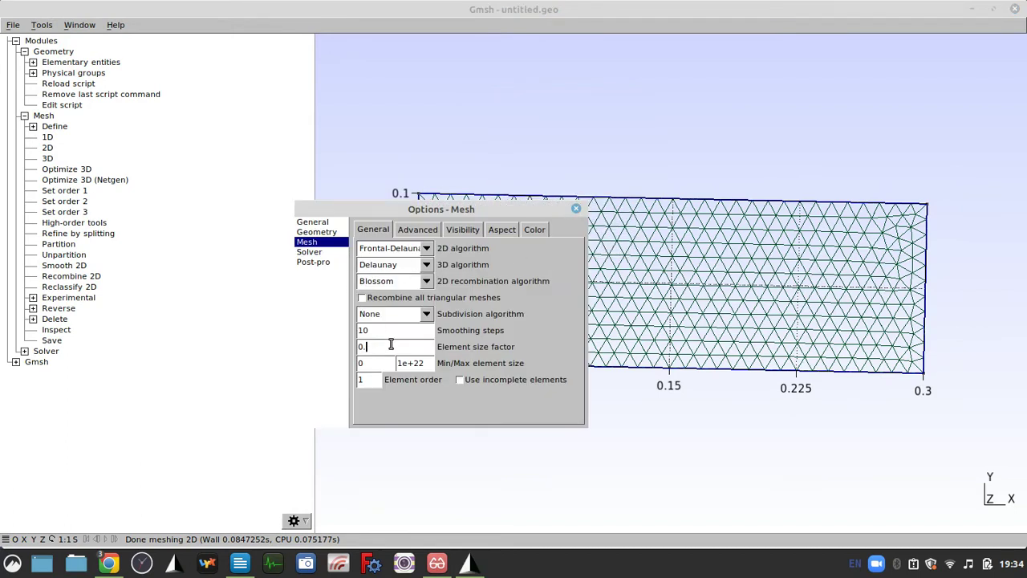
type("005")
left_click(575, 208)
left_click(95, 140)
left_click(93, 149)
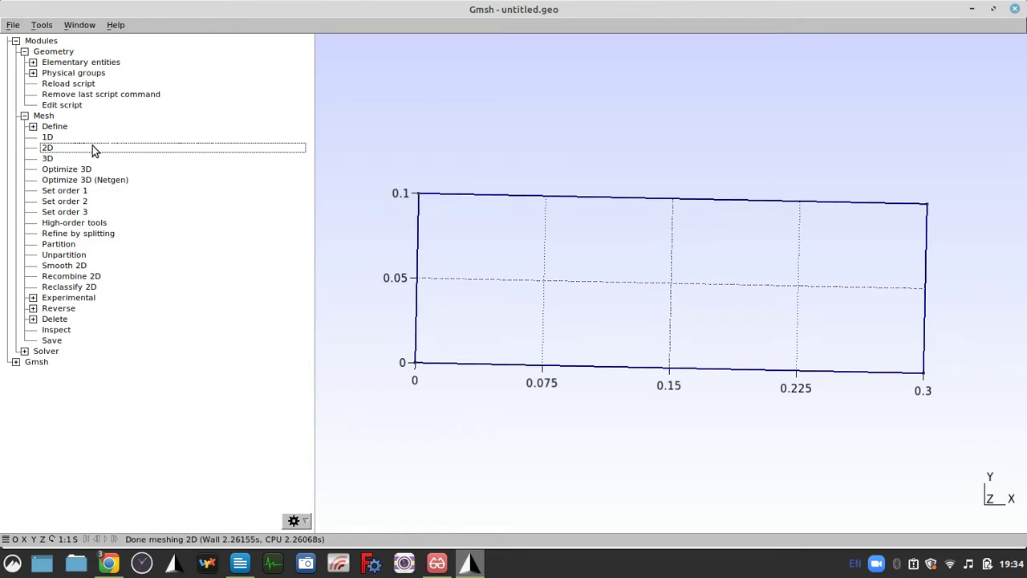
- Orbit and zoom to inspect the dense mesh, then open the message log
left_click_drag(532, 282, 565, 344)
scroll(612, 220, "up", 8)
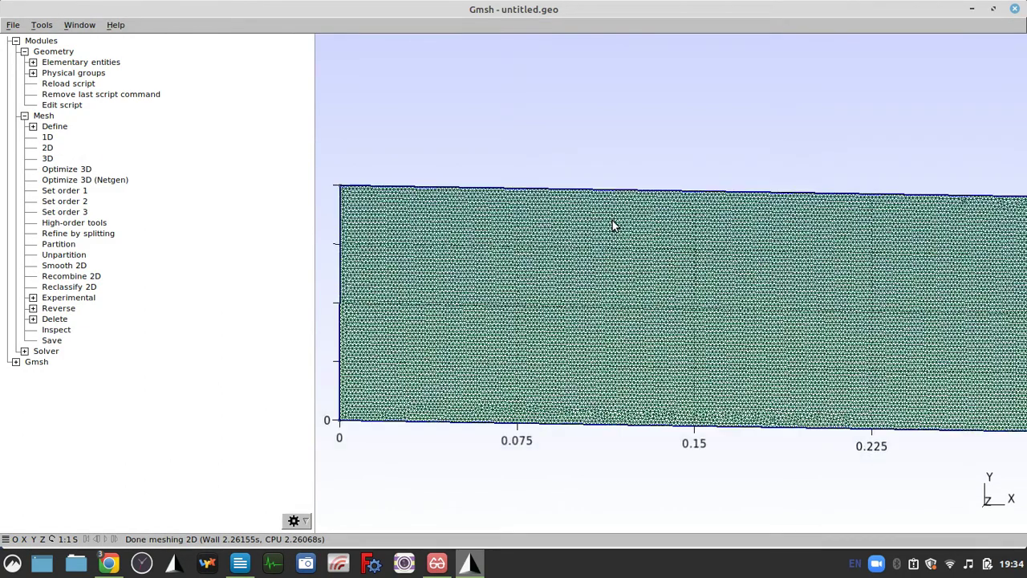
scroll(612, 222, "down", 8)
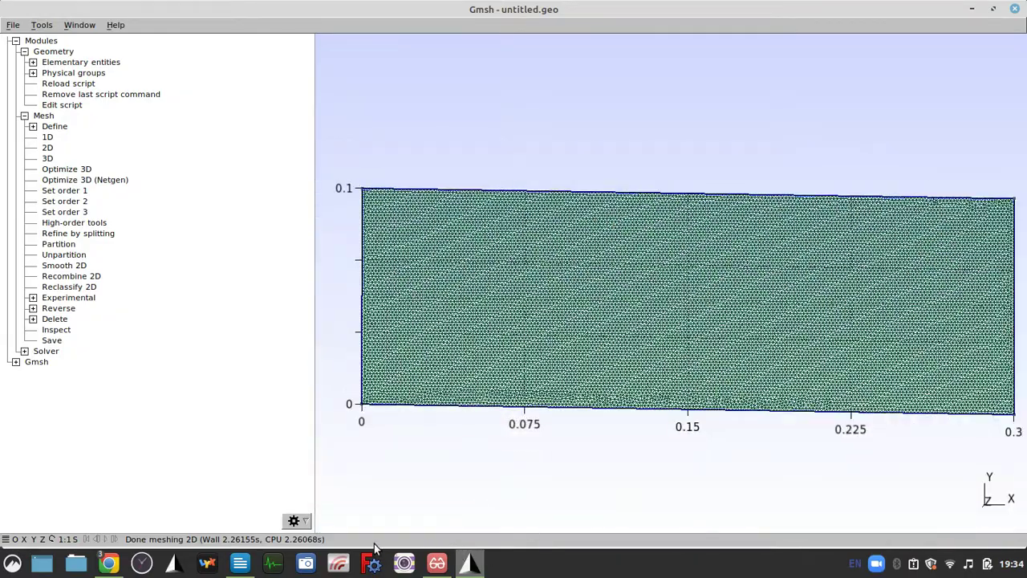
scroll(604, 482, "down", 1)
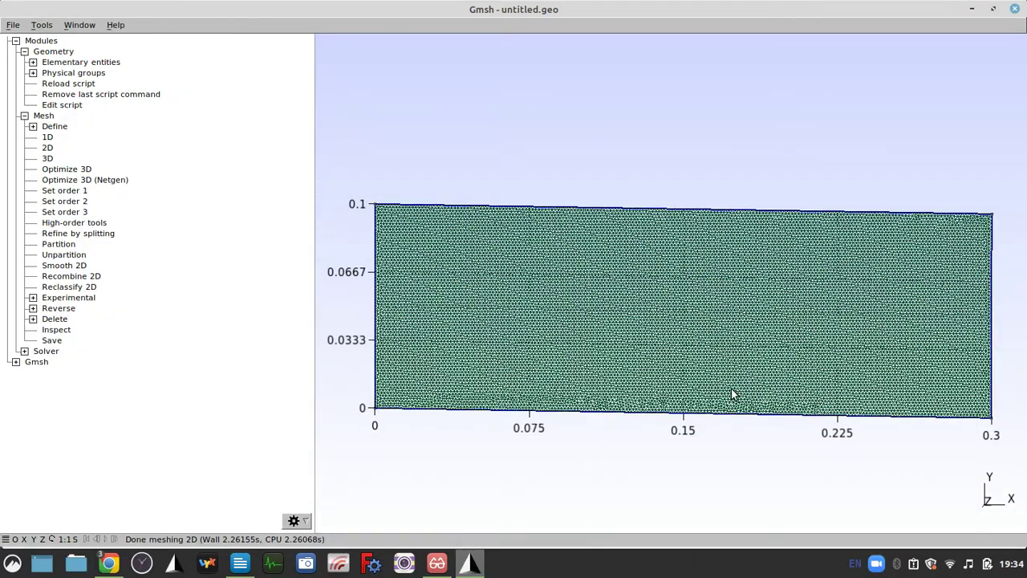
mouse_move(741, 383)
left_mouse_down()
mouse_move(749, 384)
mouse_move(742, 390)
left_mouse_up()
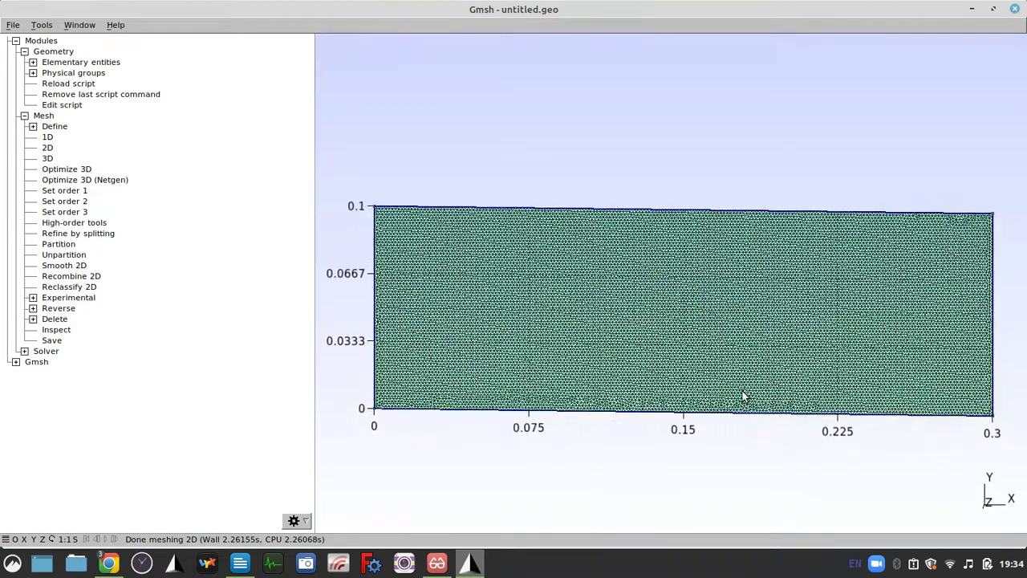
left_click(528, 543)
- Scroll the message log and copy the final line reporting 14284 nodes and 28570 elements
scroll(534, 491, "up", 5)
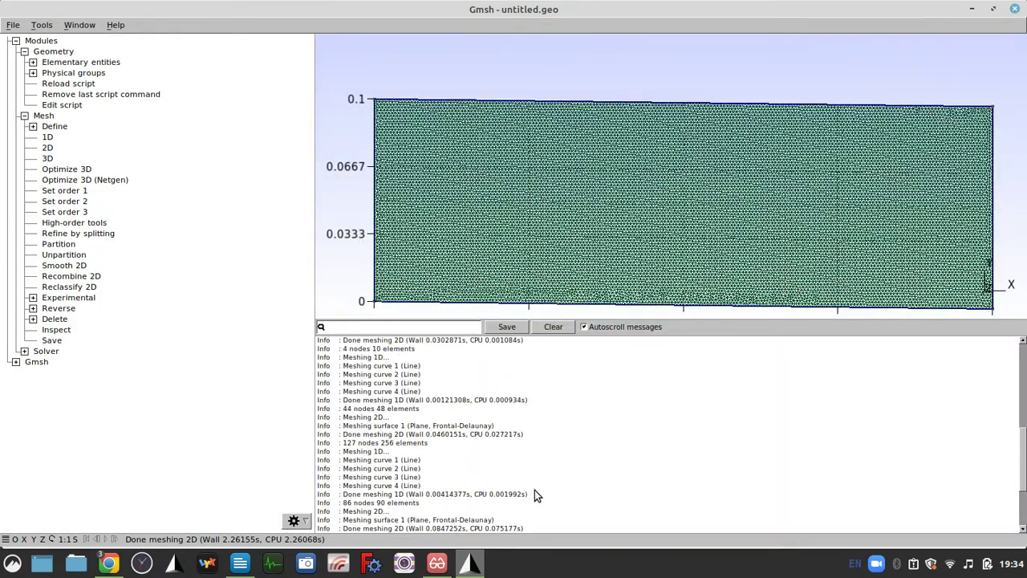
scroll(536, 494, "up", 4)
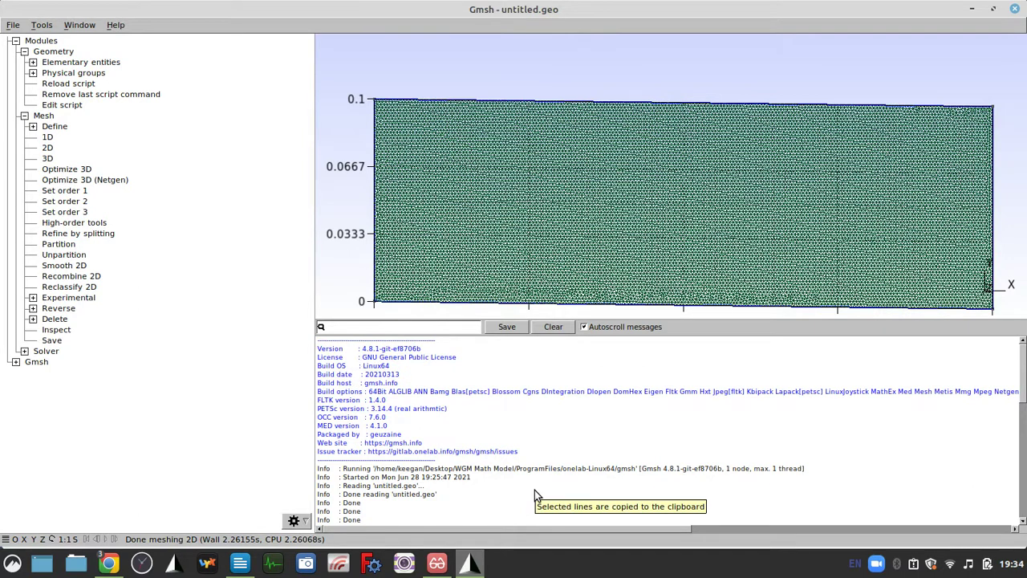
scroll(536, 493, "down", 6)
scroll(535, 489, "down", 8)
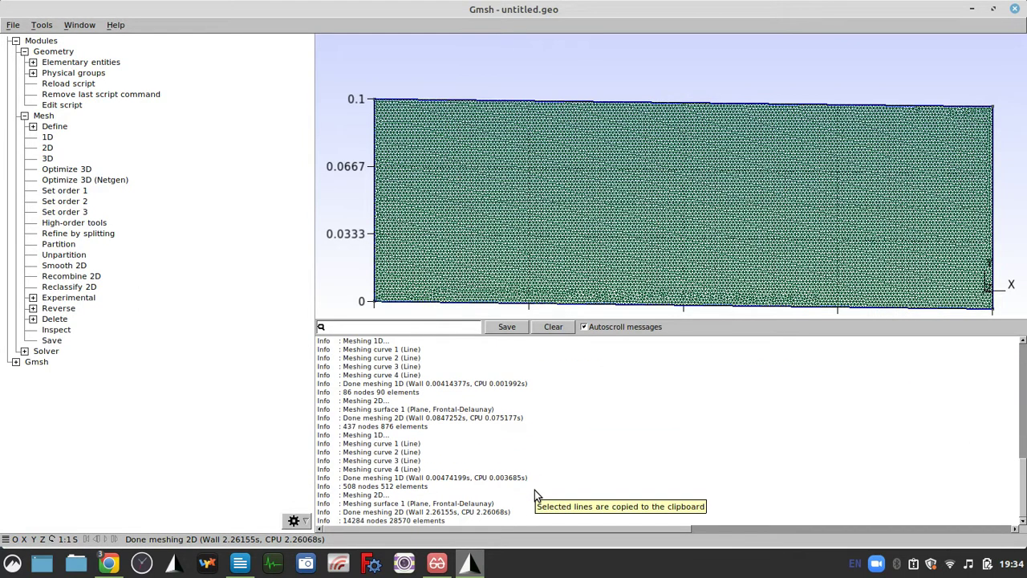
left_click(349, 520)
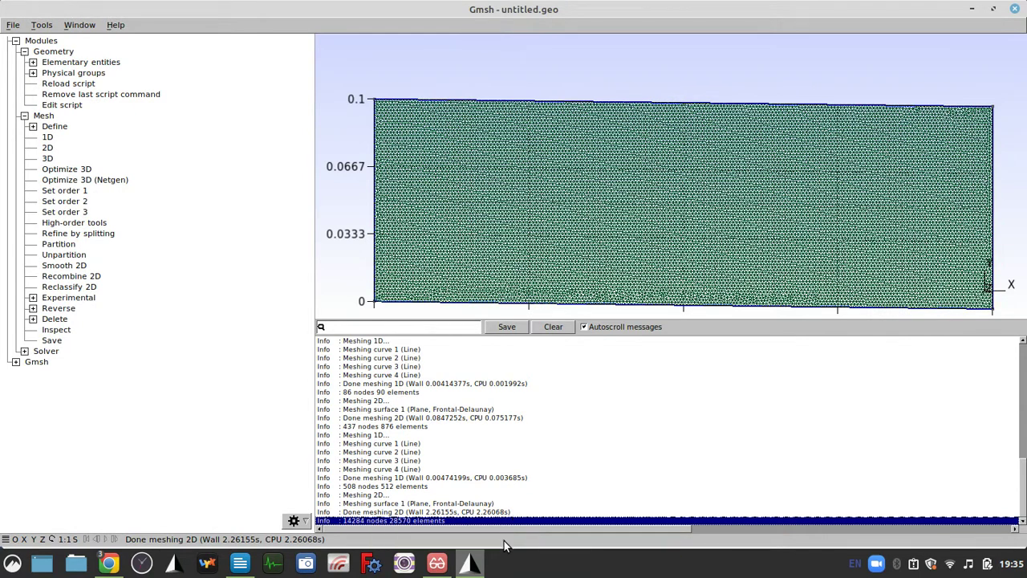
- Close the message log, then zoom and rotate to inspect the dense triangular mesh
left_click(431, 538)
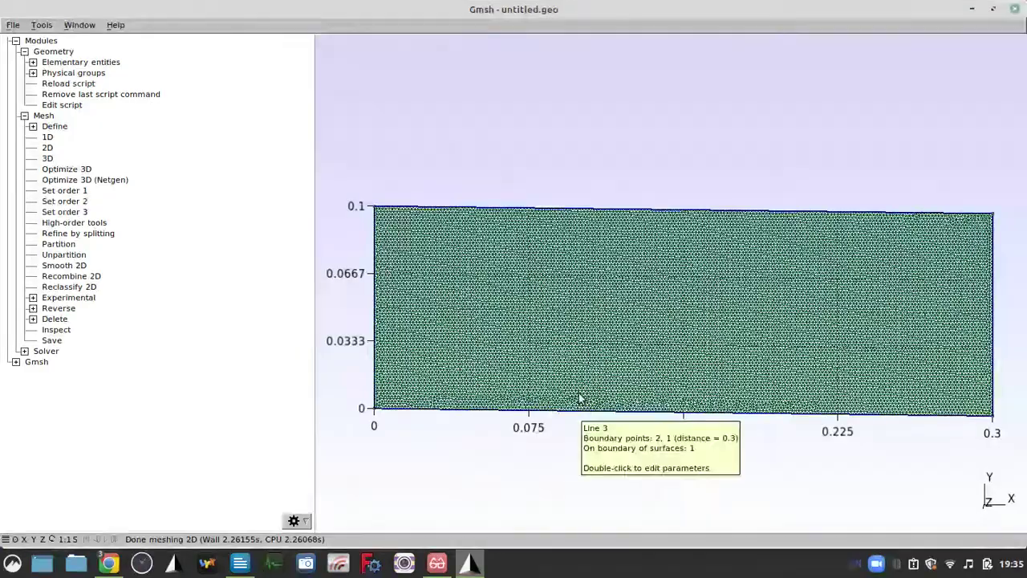
scroll(579, 378, "up", 2)
scroll(578, 378, "down", 2)
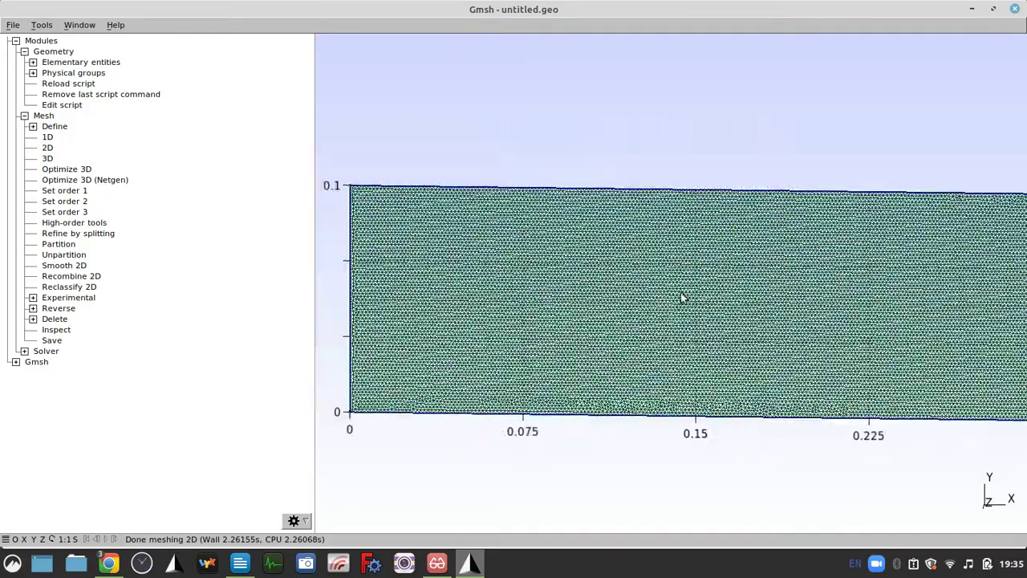
left_click_drag(722, 292, 749, 288)
scroll(749, 288, "up", 2)
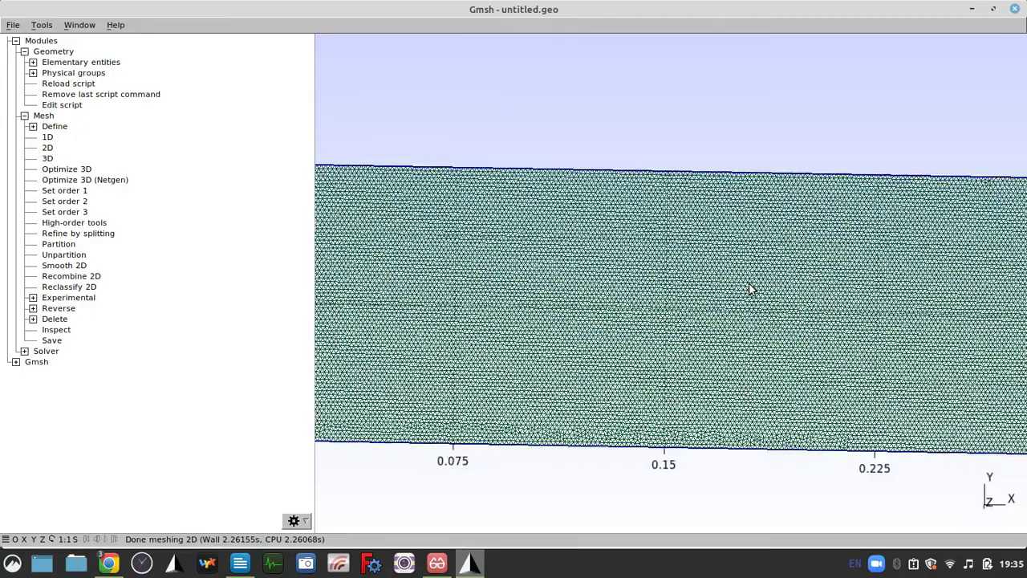
scroll(750, 288, "down", 1)
scroll(541, 290, "down", 1)
left_click_drag(694, 297, 719, 297)
- Level the rectangle in the view and zoom around to examine the mesh detail
mouse_move(486, 328)
left_mouse_down()
mouse_move(481, 342)
mouse_move(473, 336)
left_mouse_up()
mouse_move(583, 358)
left_mouse_down()
mouse_move(572, 369)
mouse_move(577, 353)
left_mouse_up()
mouse_move(914, 209)
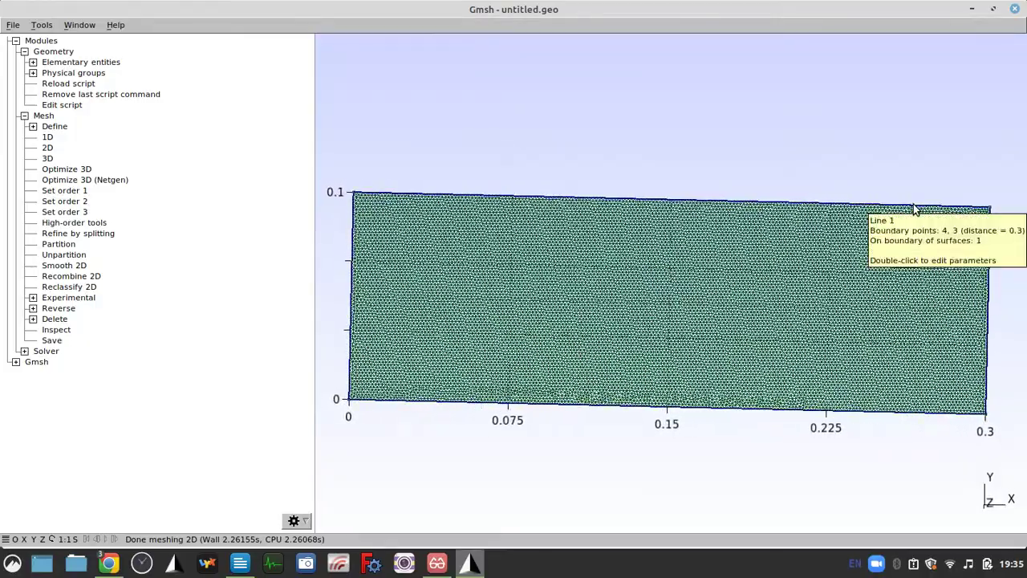
scroll(914, 209, "up", 5)
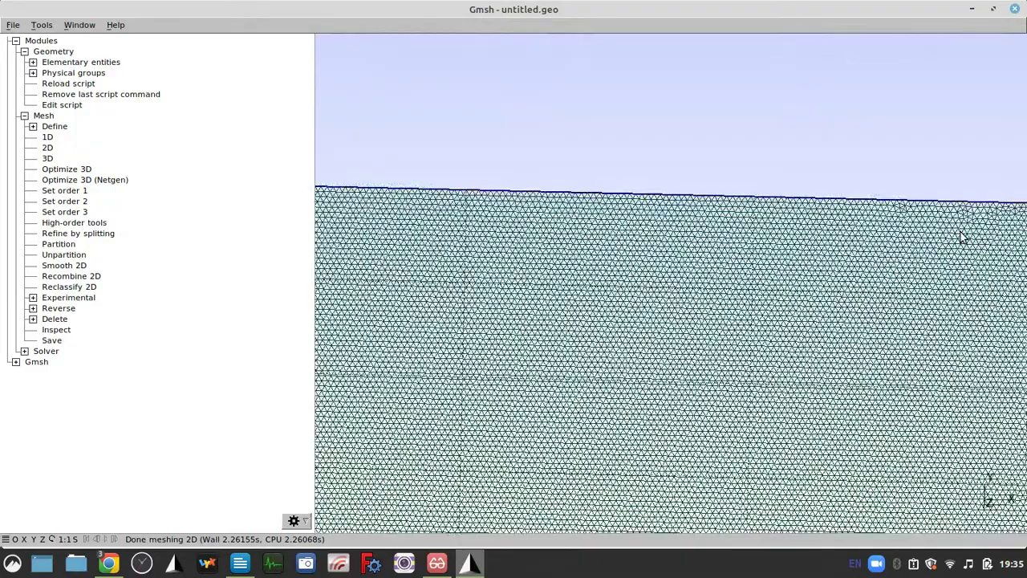
scroll(961, 237, "down", 5)
scroll(783, 249, "down", 1)
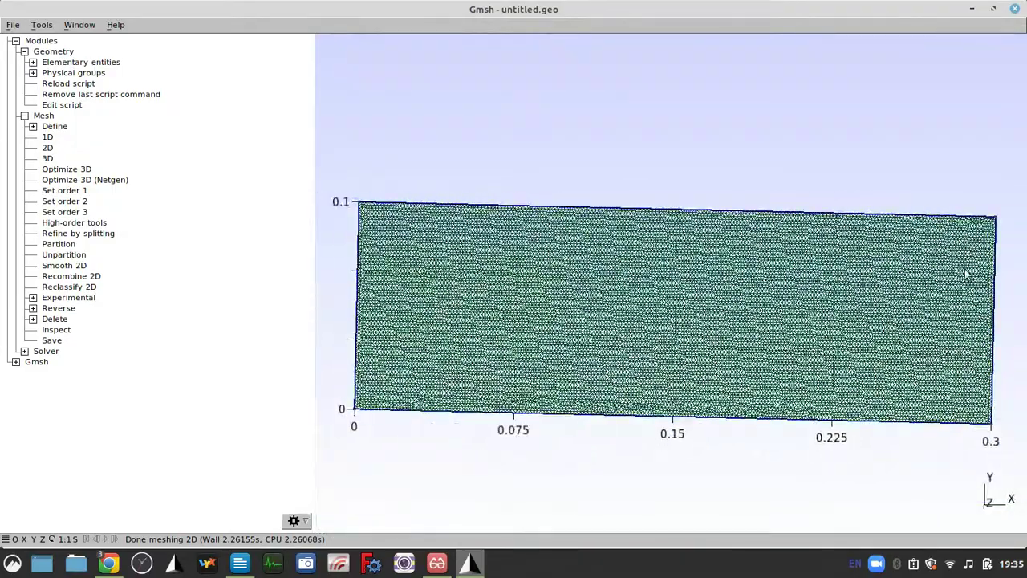
left_click_drag(463, 386, 454, 393)
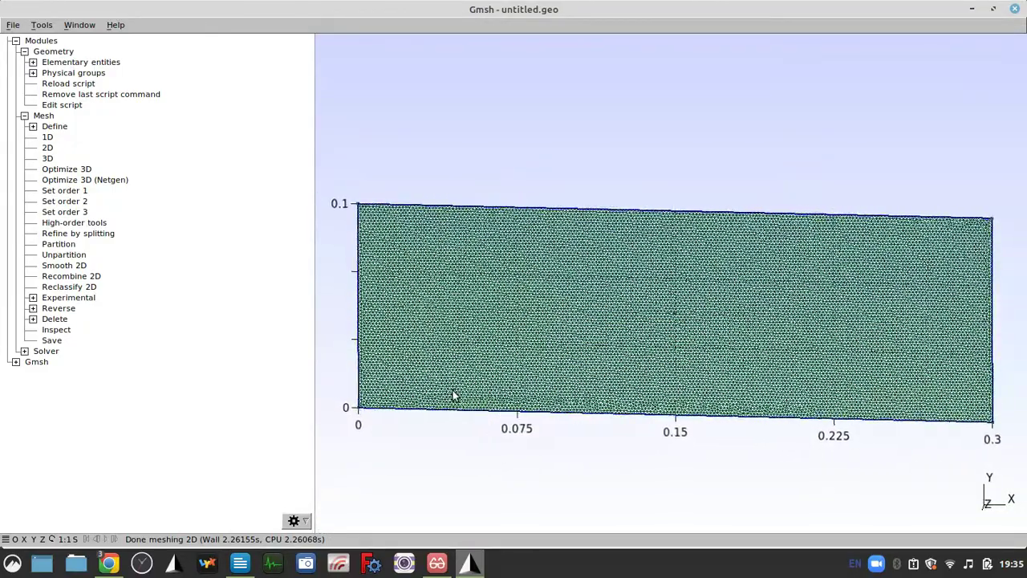
left_click_drag(534, 361, 564, 339)
left_click_drag(669, 293, 642, 270)
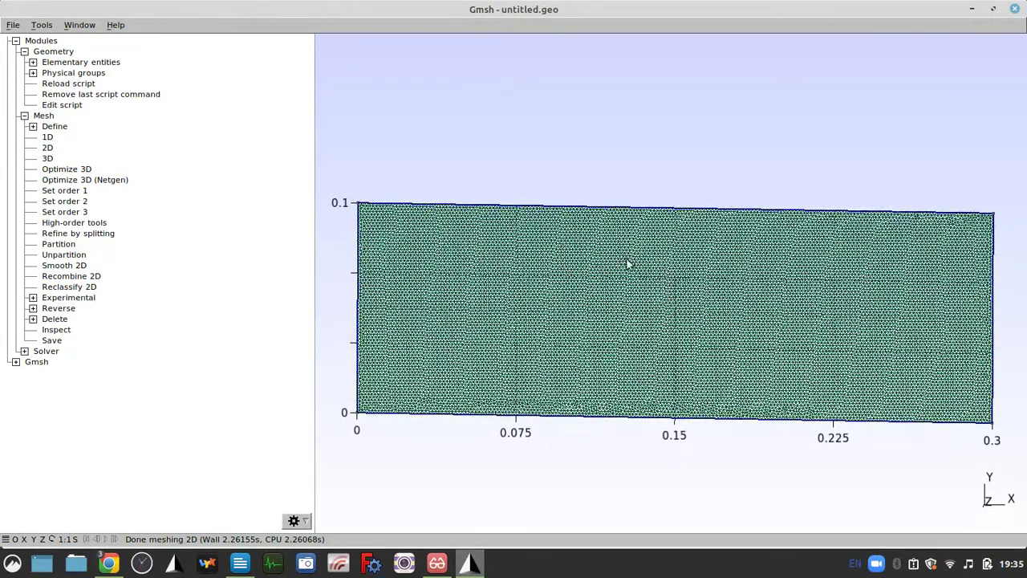
right_click(609, 252)
- Reset the element size factor to 0.06, remesh in 1D and 2D, and open the transfinite settings
left_click(609, 252)
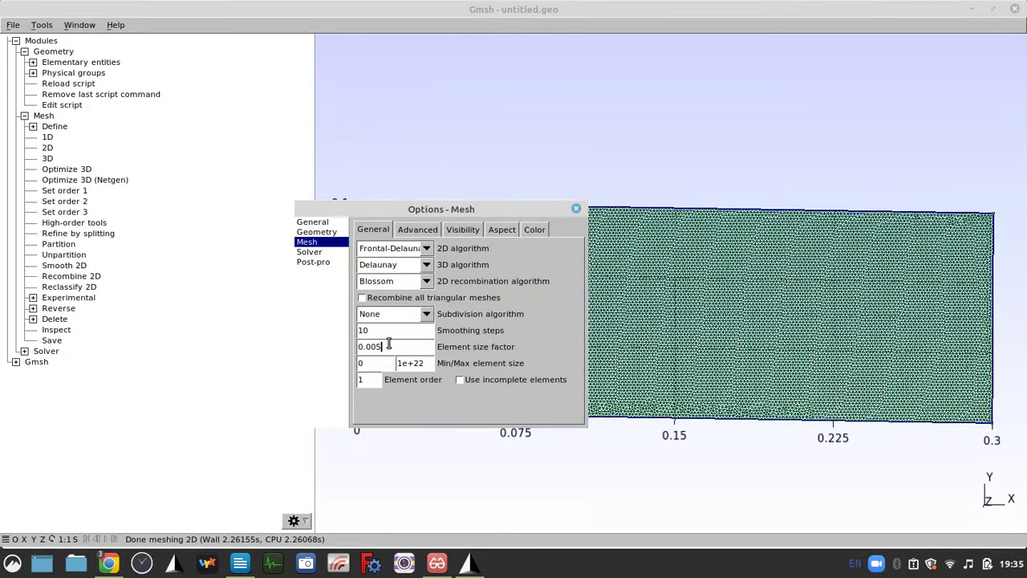
type("6")
left_click(575, 208)
left_click(56, 137)
left_click(62, 147)
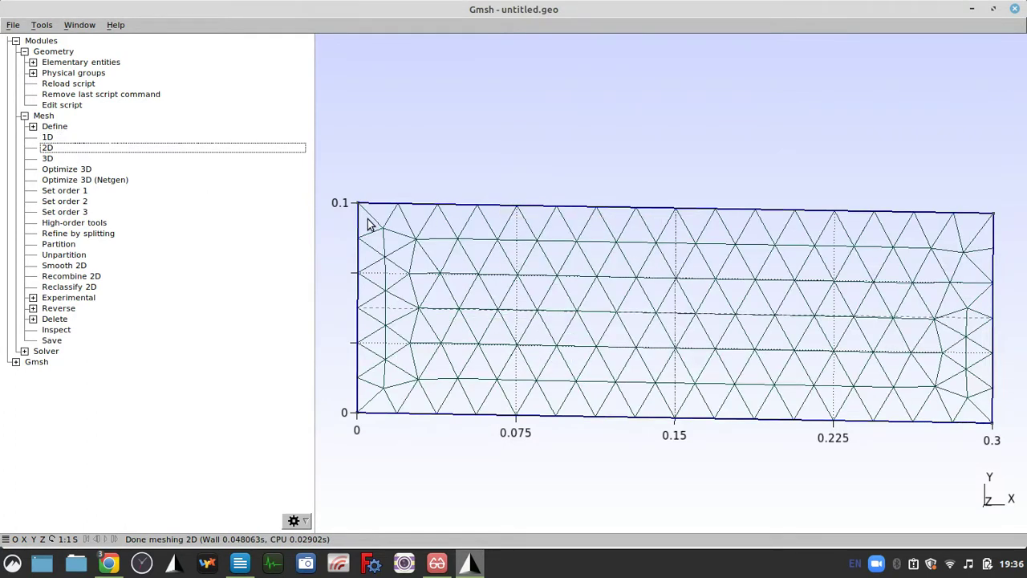
left_click(33, 126)
left_click(41, 169)
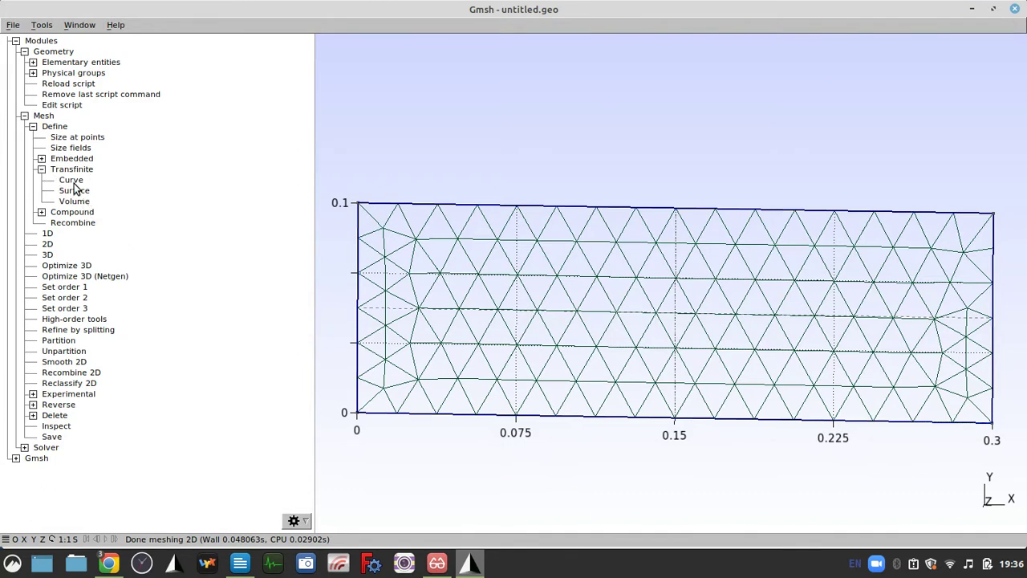
- Apply a 10-point, progression 1 transfinite curve constraint to the rectangle's edges, then close the dialog
left_click(77, 181)
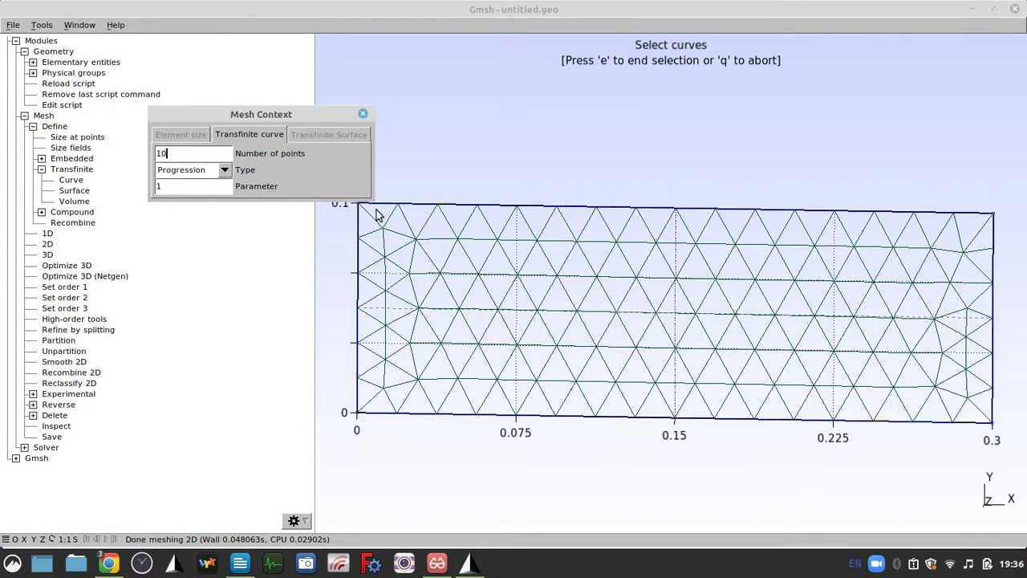
left_click(359, 268)
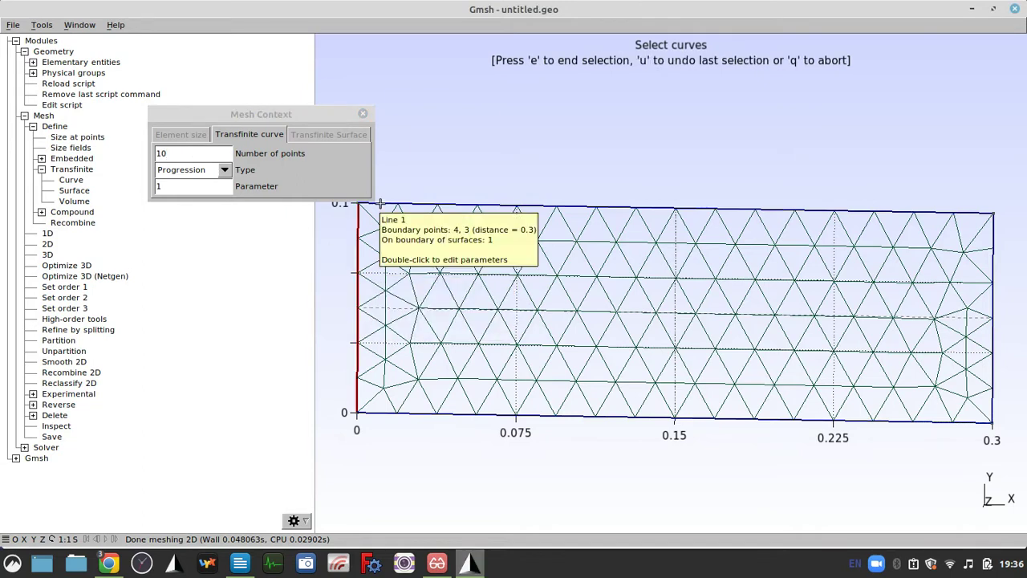
key("e")
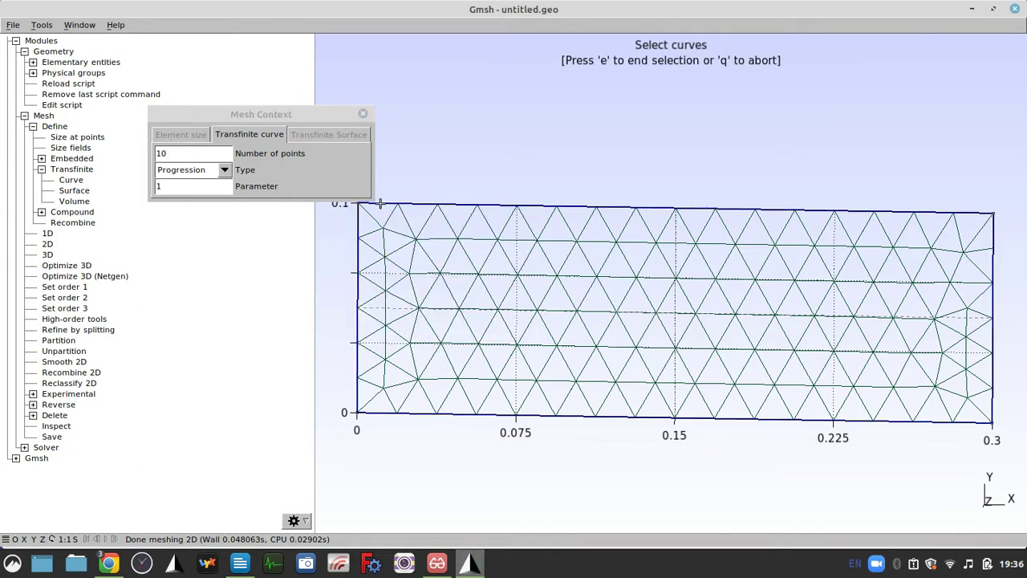
left_click(993, 280)
key("u")
left_click(648, 416)
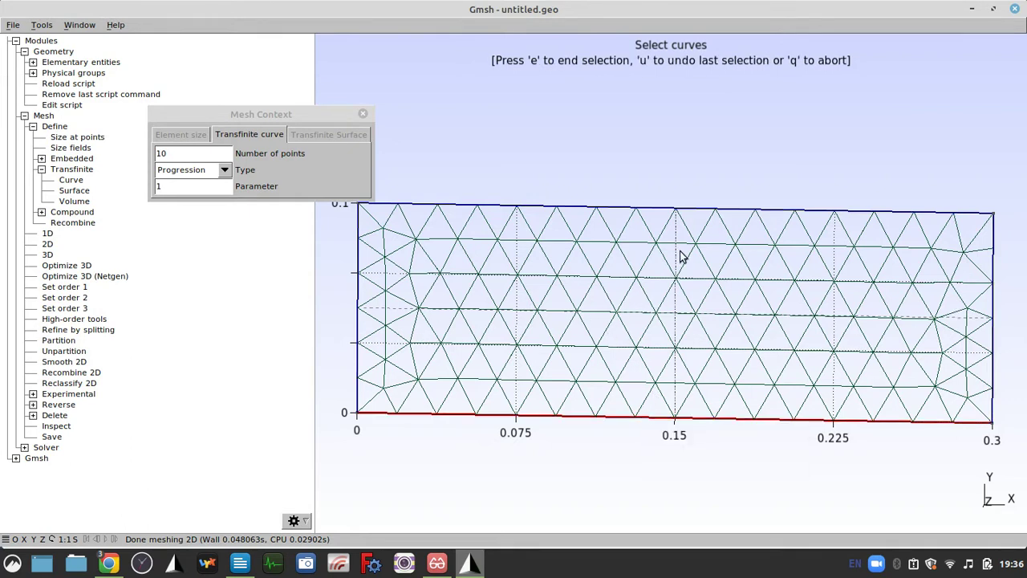
left_click(672, 209)
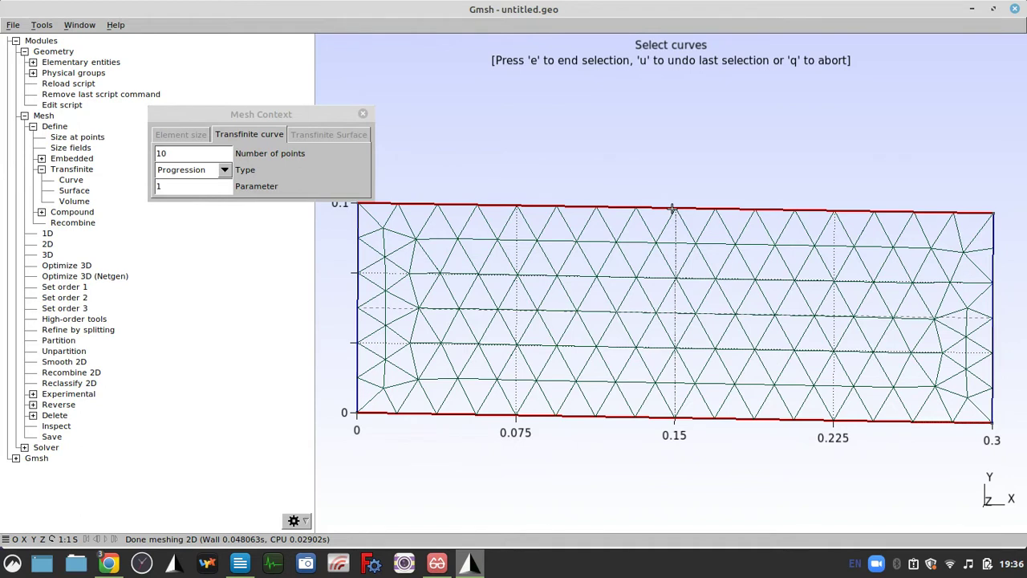
key("e")
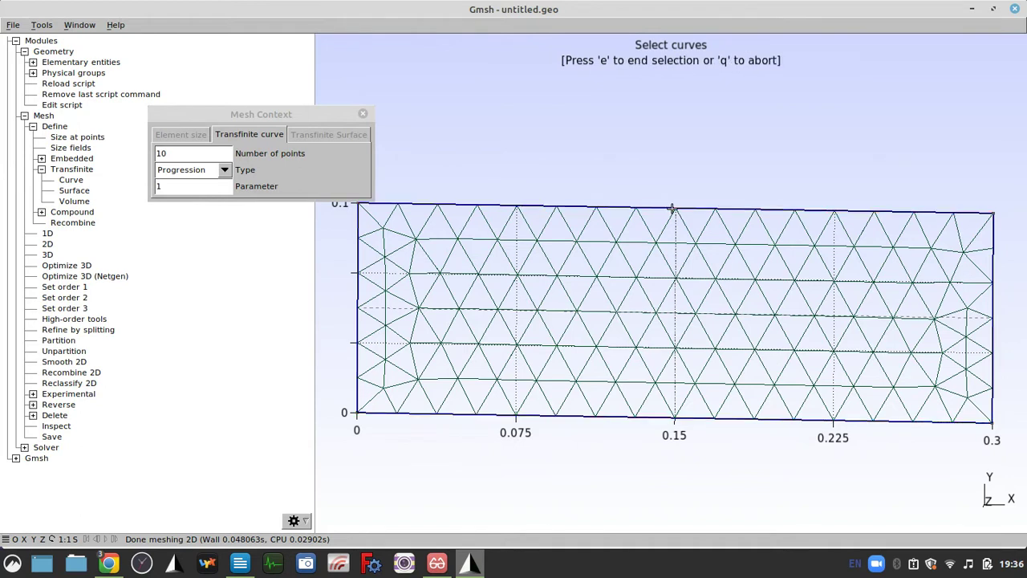
left_click(362, 114)
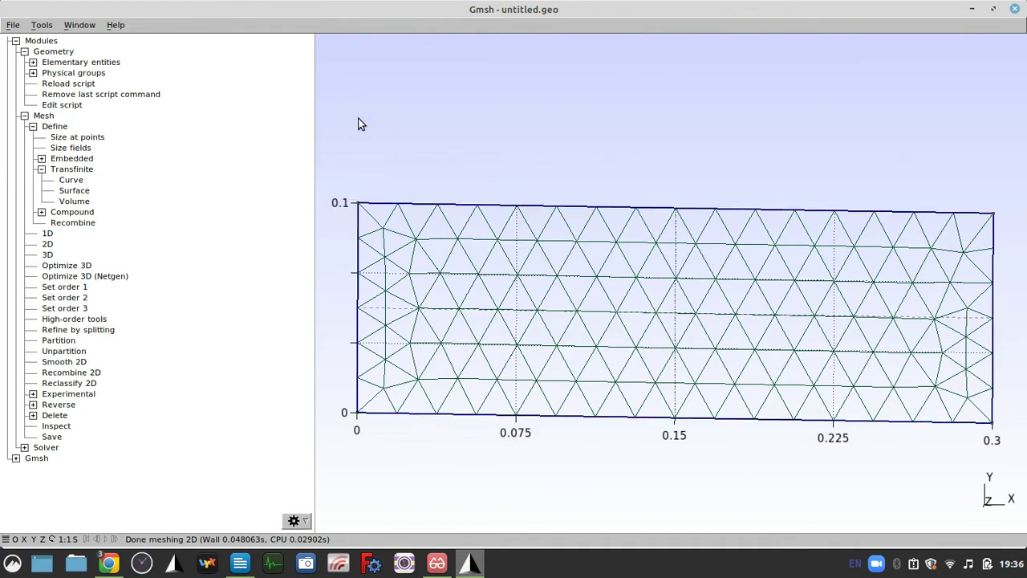
- Remesh the rectangle in 1D and 2D along the transfinite edges, then check the mesh options
left_click(47, 234)
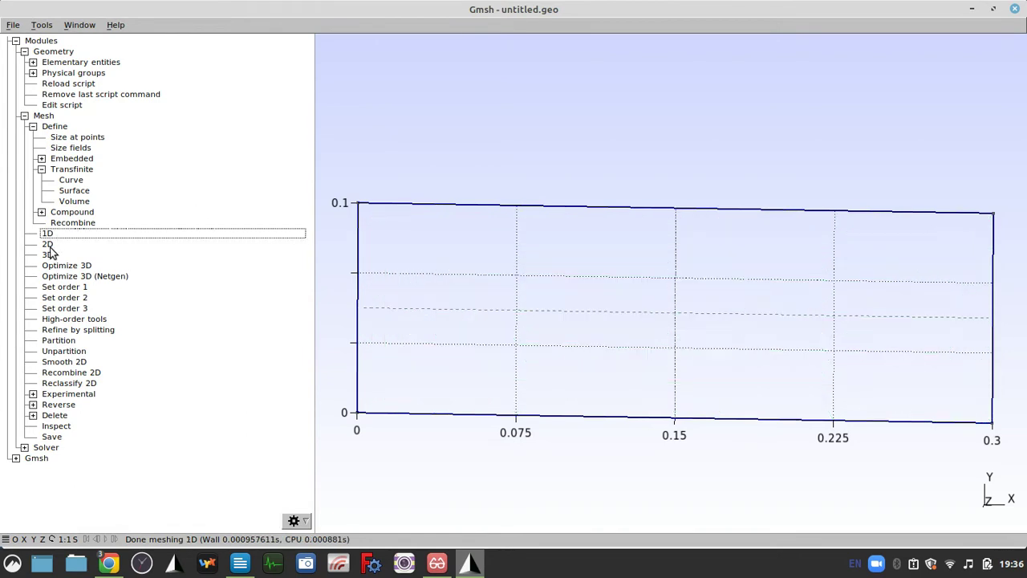
left_click(49, 247)
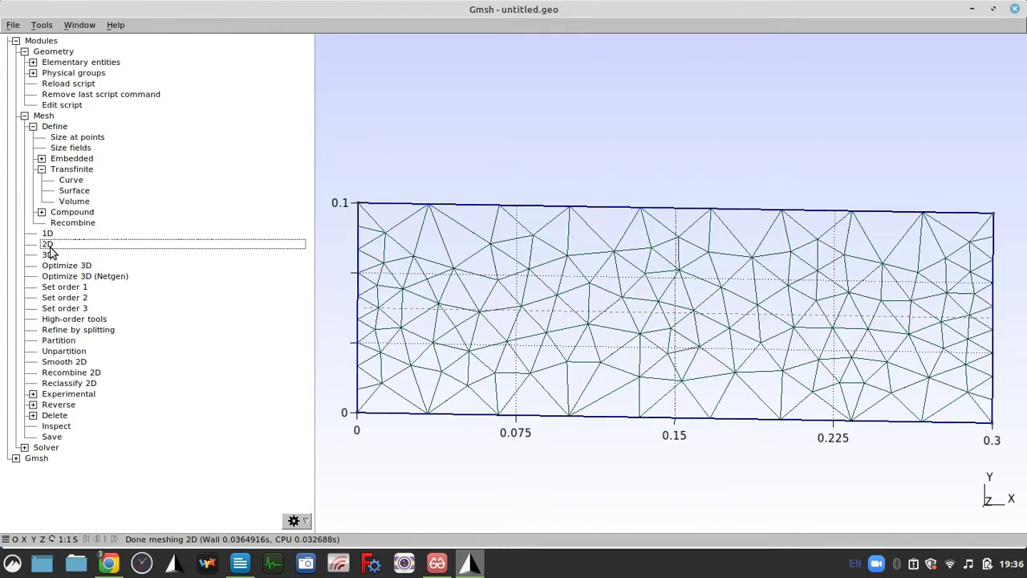
right_click(569, 313)
left_click(570, 312)
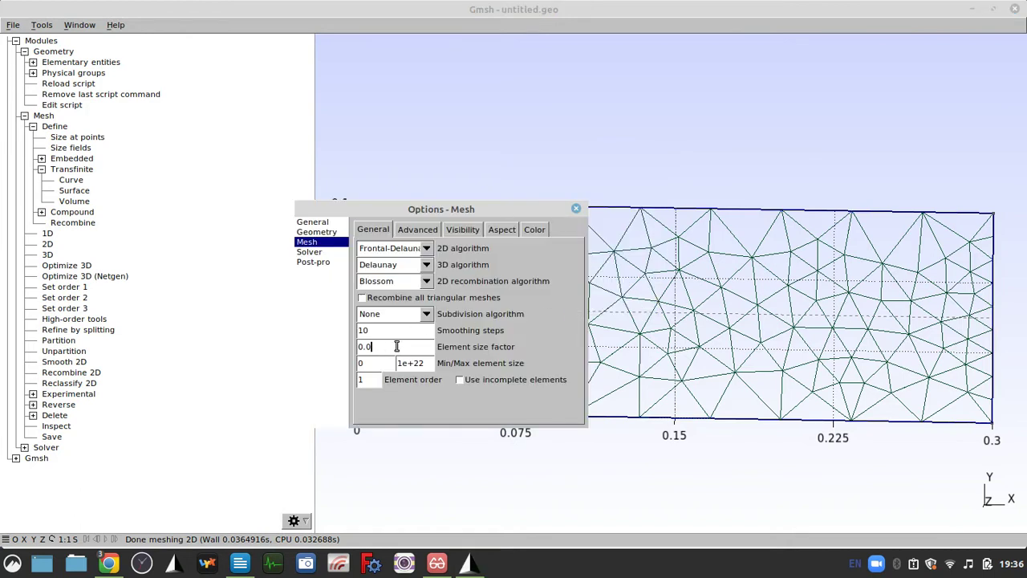
left_click(576, 209)
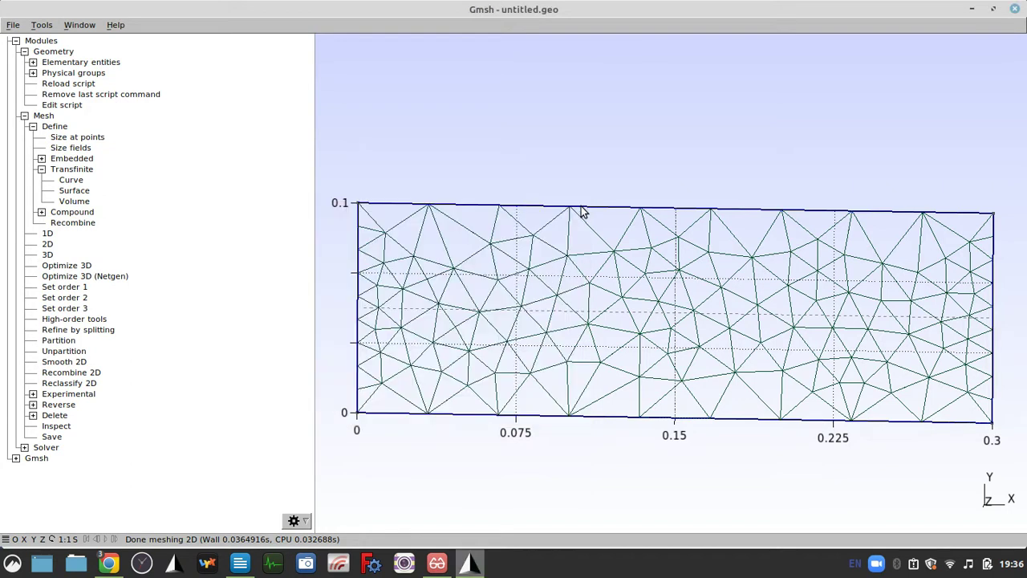
- Start Recombine, abort the surface selection with q, and remesh the edges in 1D
left_click(50, 224)
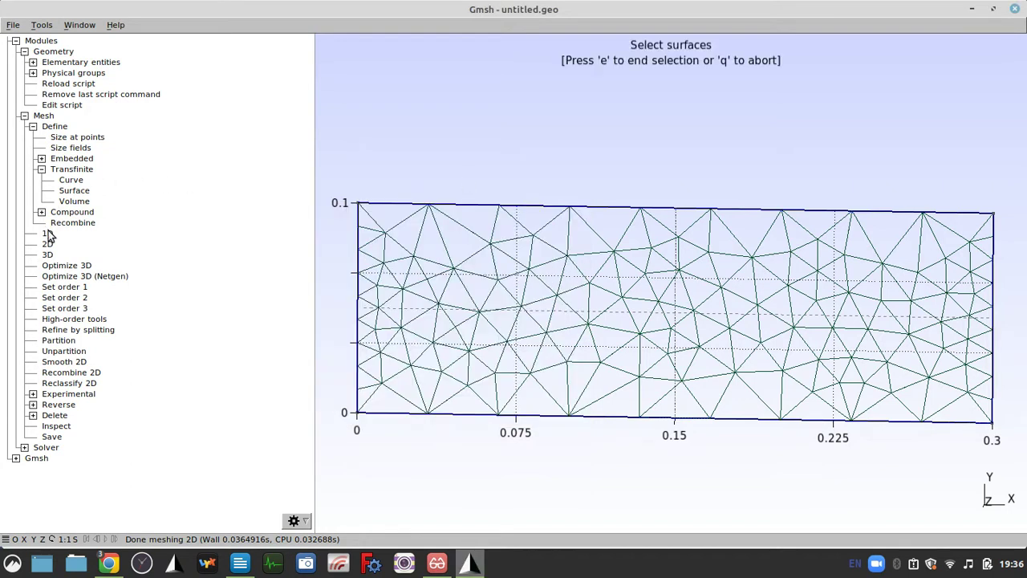
key("q")
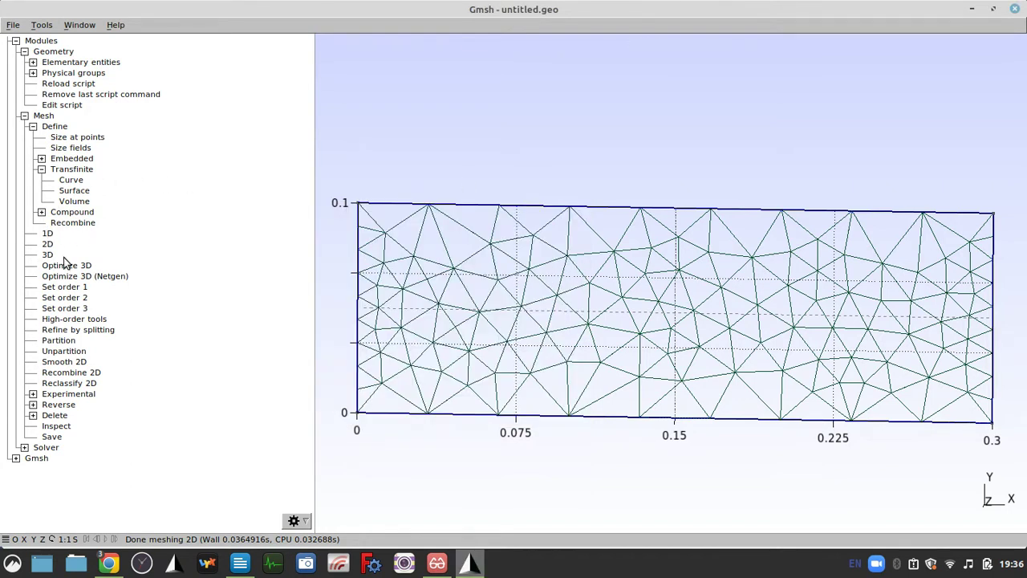
left_click(47, 233)
- Regenerate the 2D triangle mesh at the finer density and rotate the rectangle back level
left_click(48, 243)
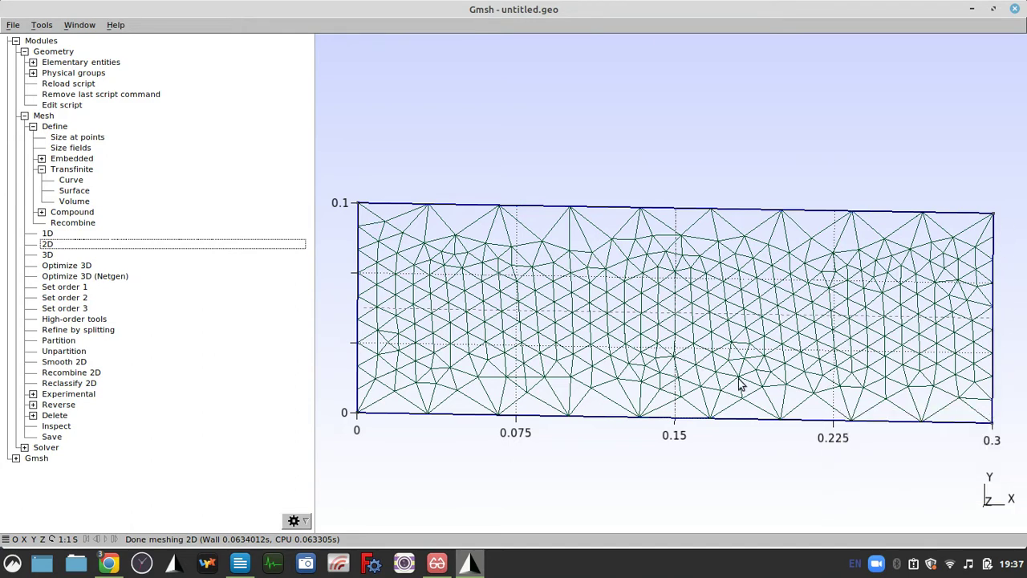
mouse_move(422, 417)
left_click_drag(429, 321, 419, 328)
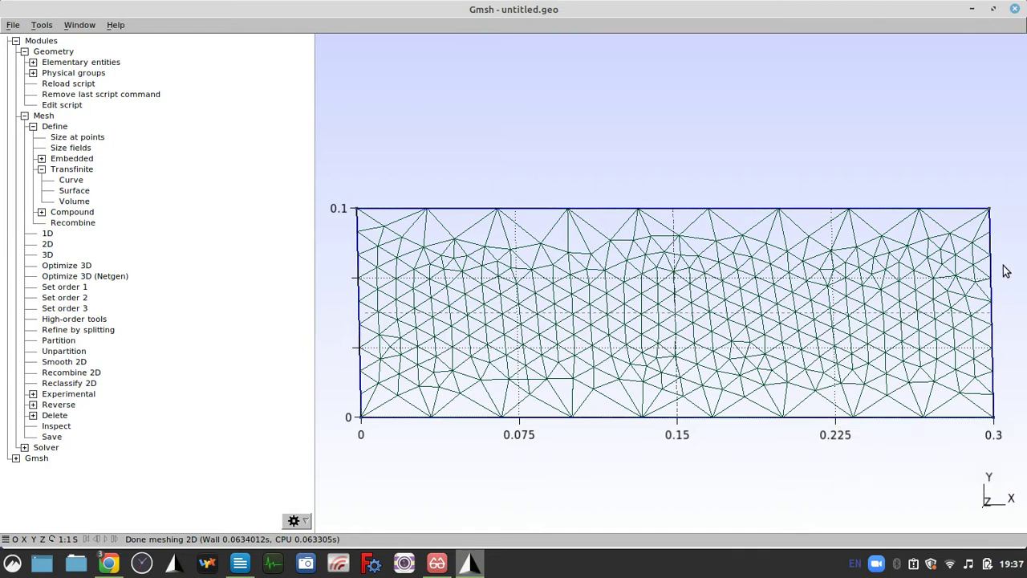
right_click(765, 308)
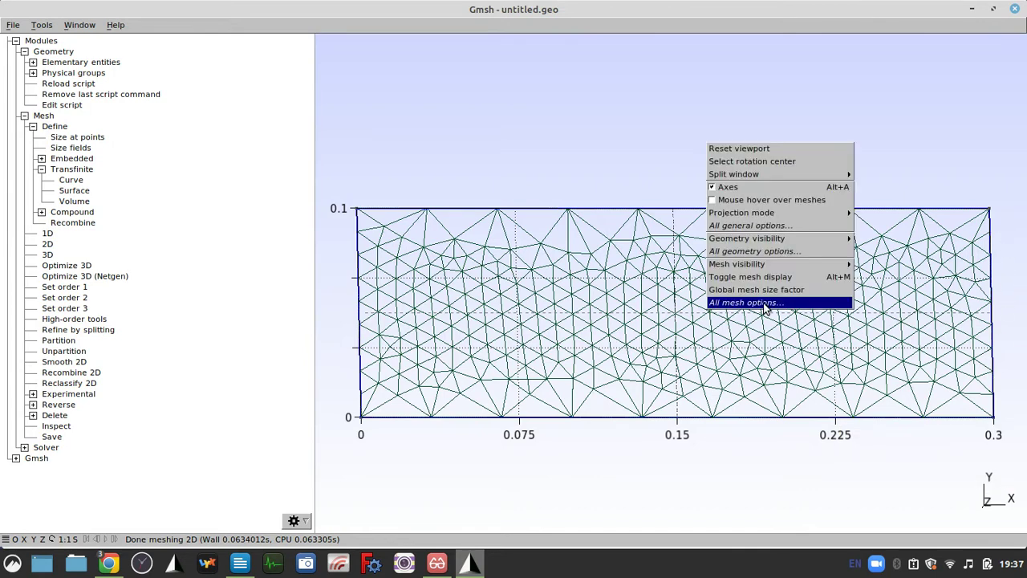
- Set the mesh Element size factor to 0.005 in All mesh options
left_click(763, 305)
left_click(386, 347)
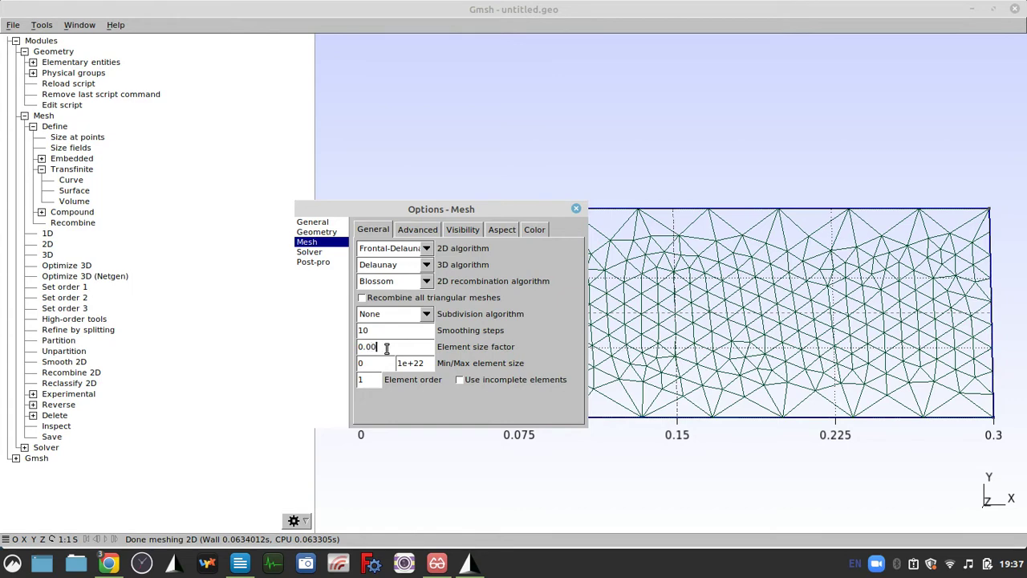
key("Tab")
left_click(575, 209)
- Remesh 1D and 2D into the coarser triangle mesh, then bring up the terminal
left_click(47, 233)
left_click(48, 244)
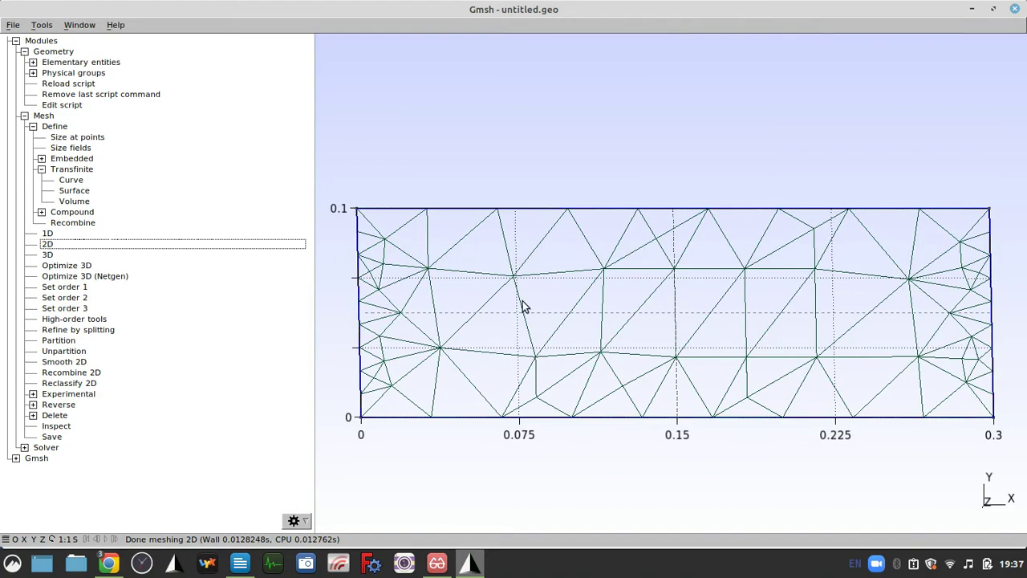
scroll(512, 283, "up", 10)
scroll(512, 283, "down", 10)
mouse_move(381, 408)
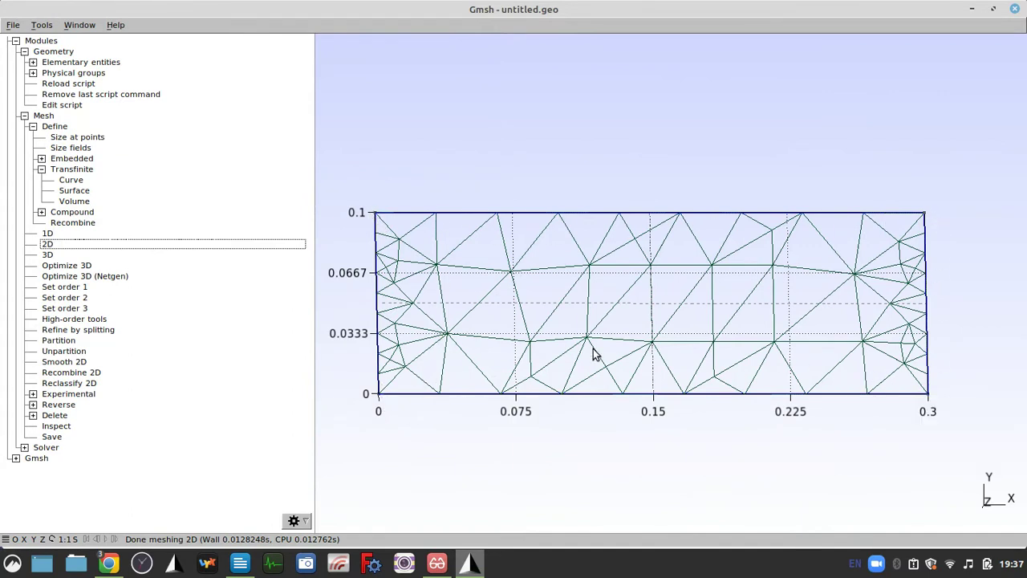
scroll(593, 353, "down", 1)
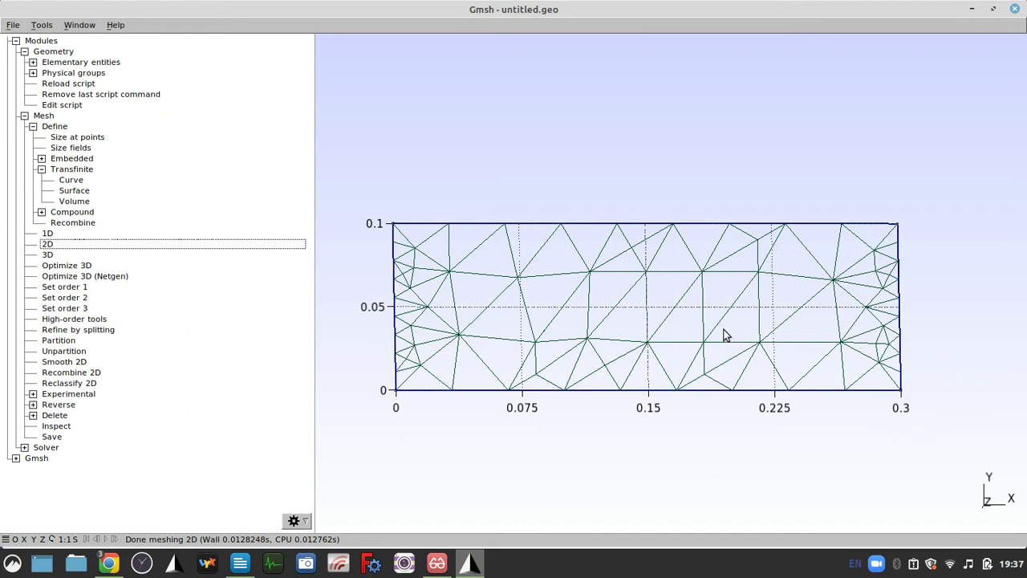
key("F12")
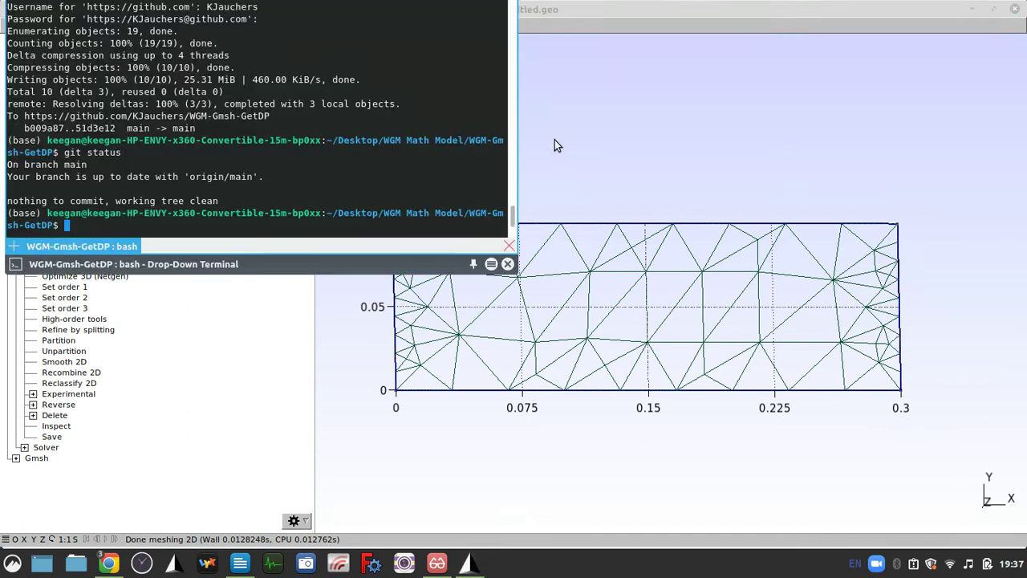
key("F12")
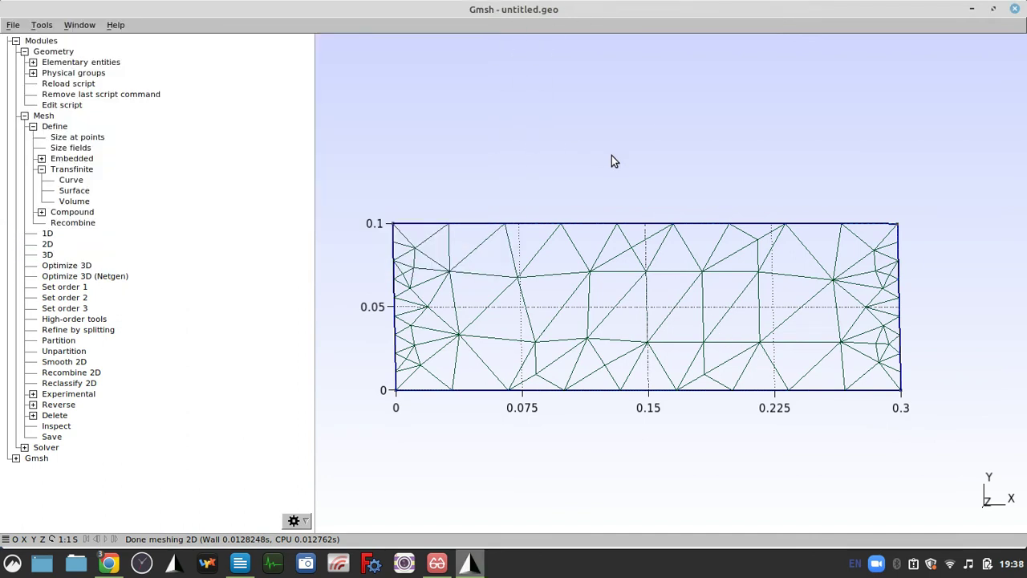